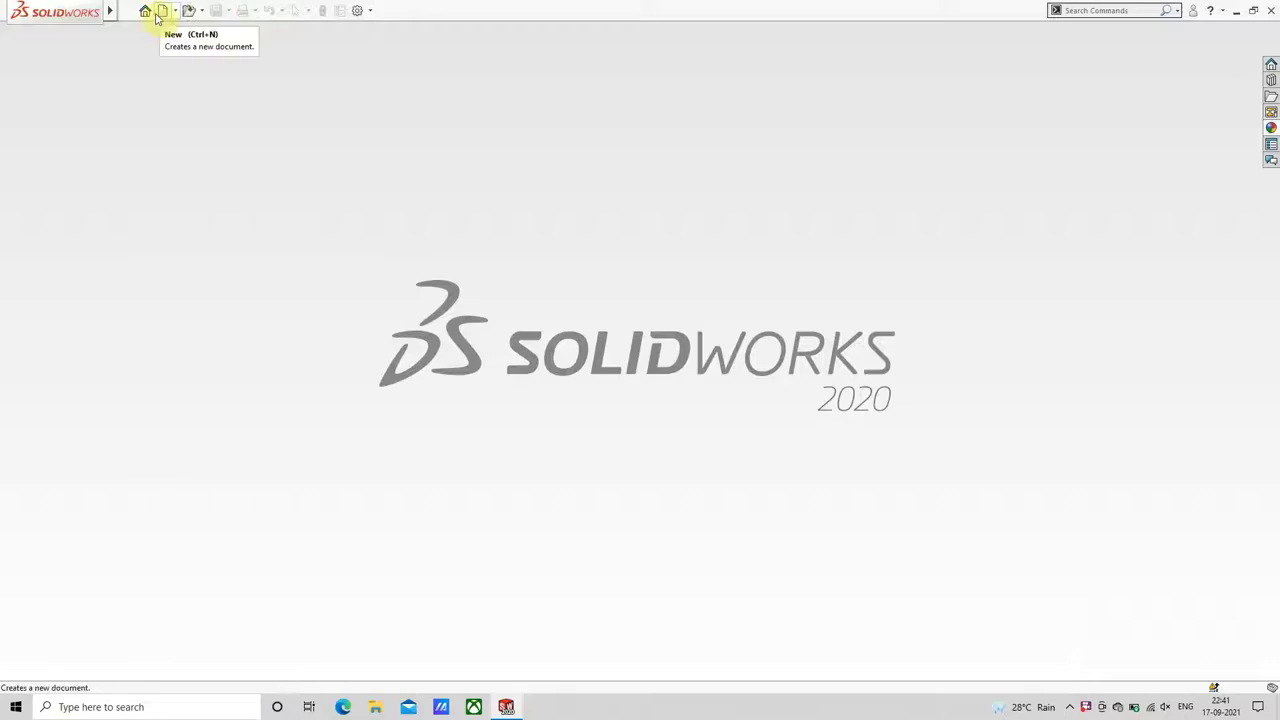
Create a new blank part document, Part3
click(162, 11)
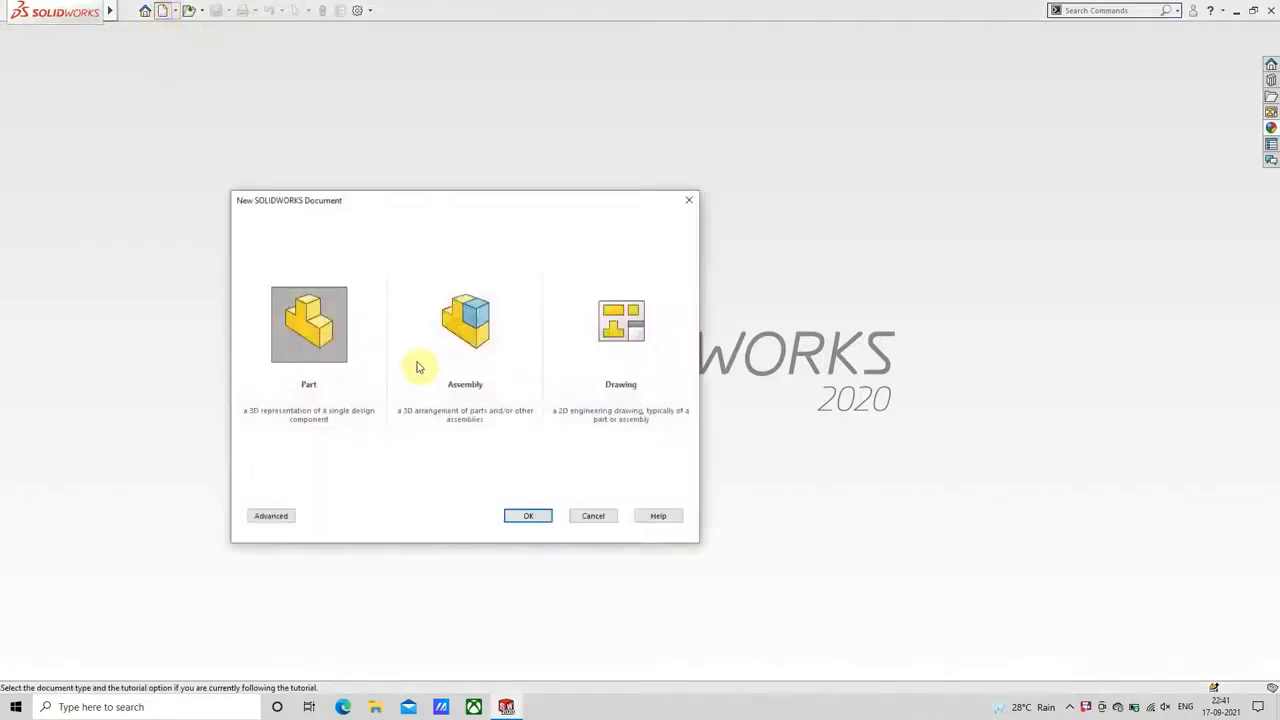
click(516, 518)
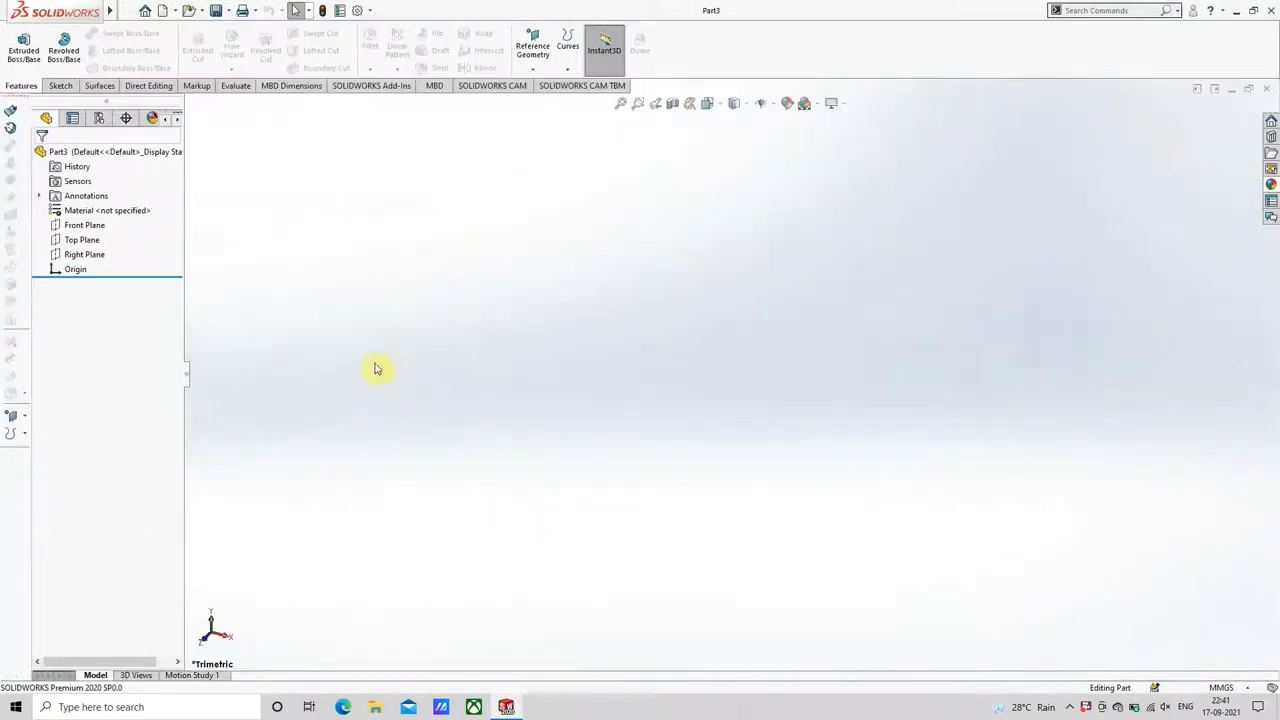
Sketch a circle centred on the origin on the Front Plane
click(86, 242)
click(84, 225)
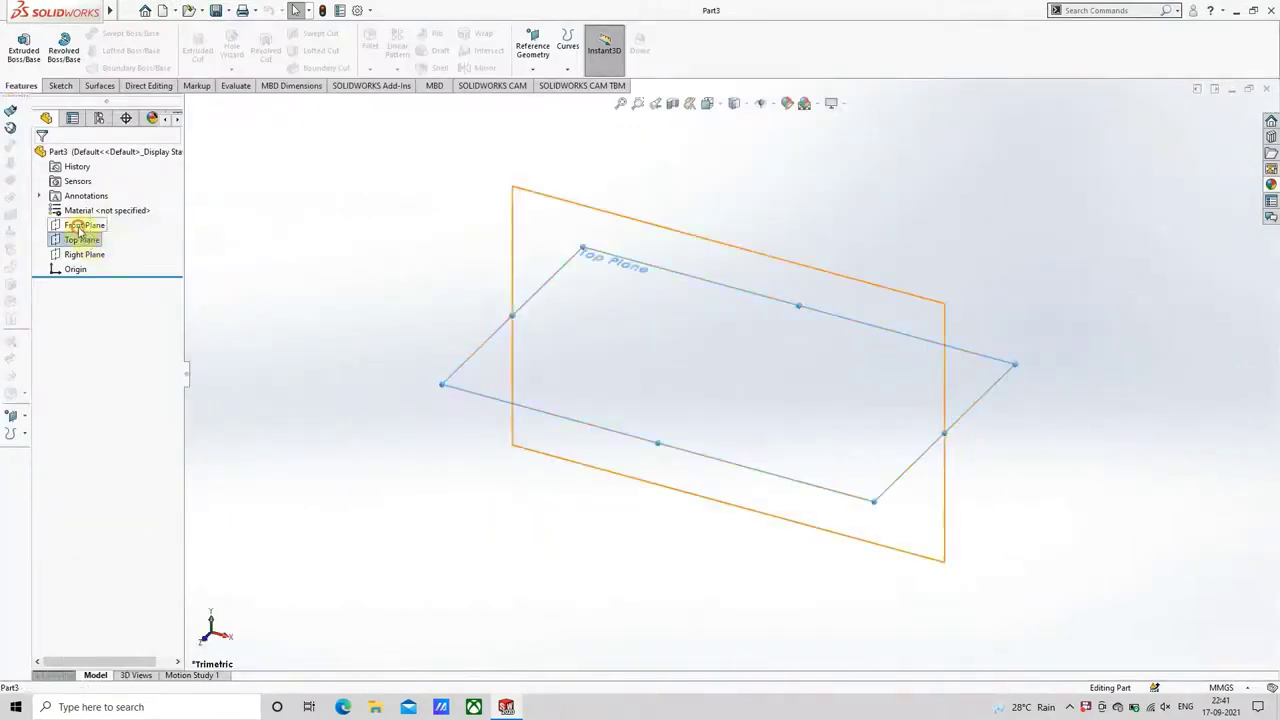
key(ctrl+8)
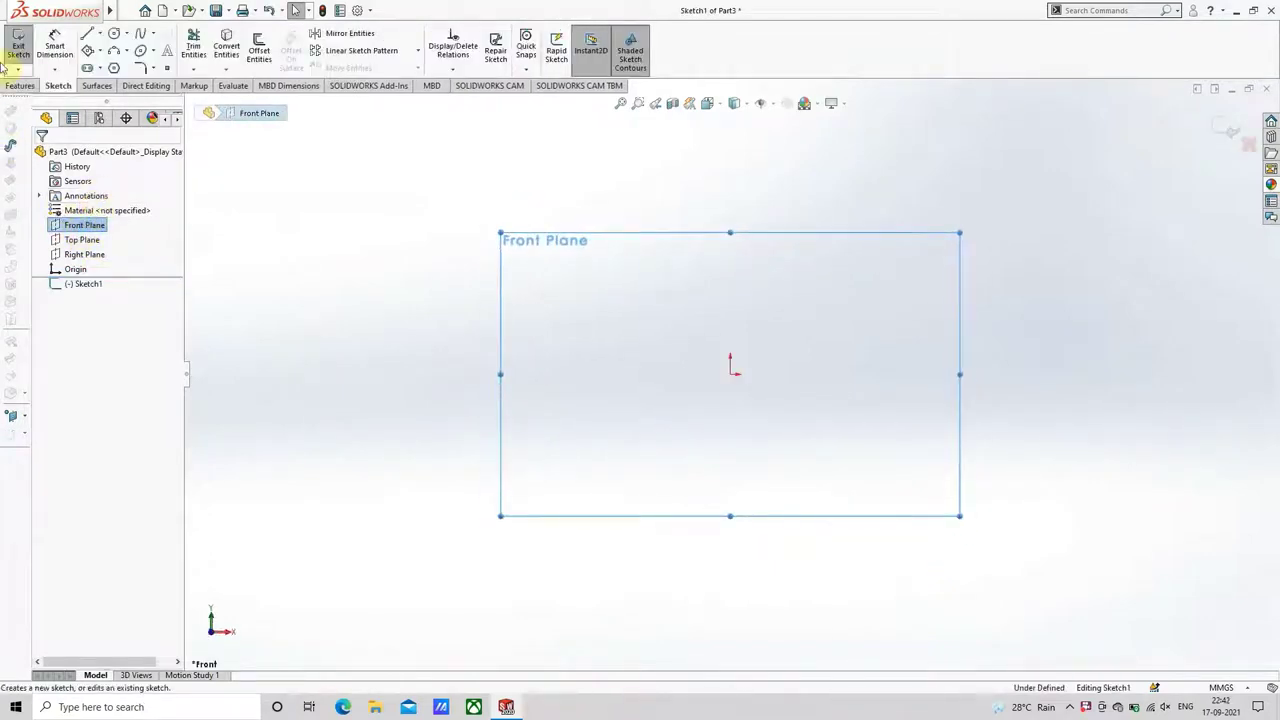
click(148, 12)
click(116, 34)
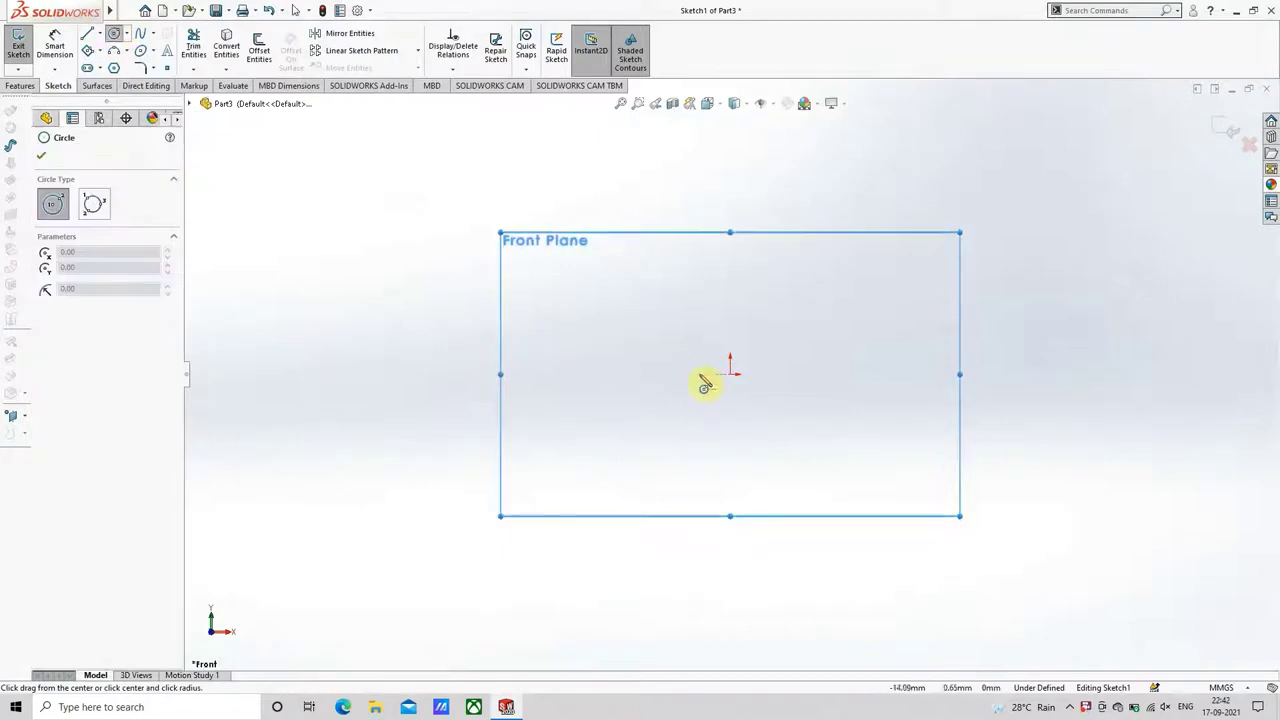
click(730, 374)
click(769, 380)
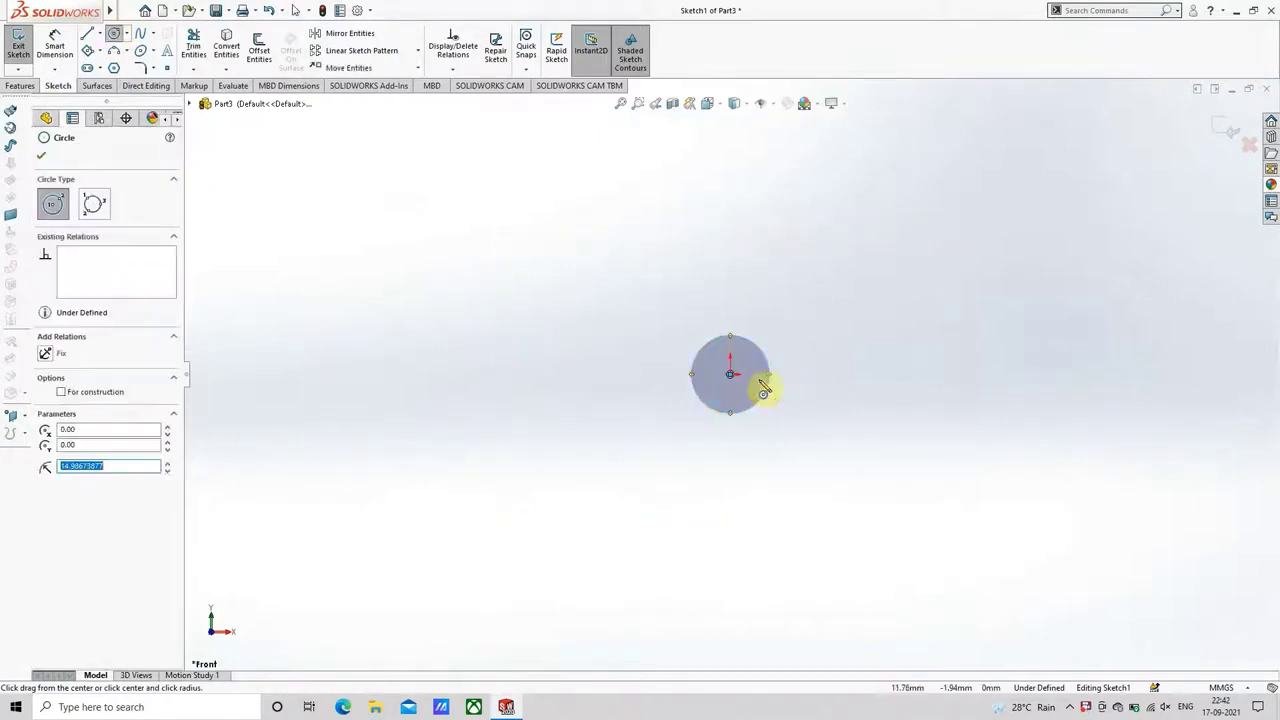
Give the circle a 12.5 mm diameter dimension, fully defining Sketch1
click(41, 155)
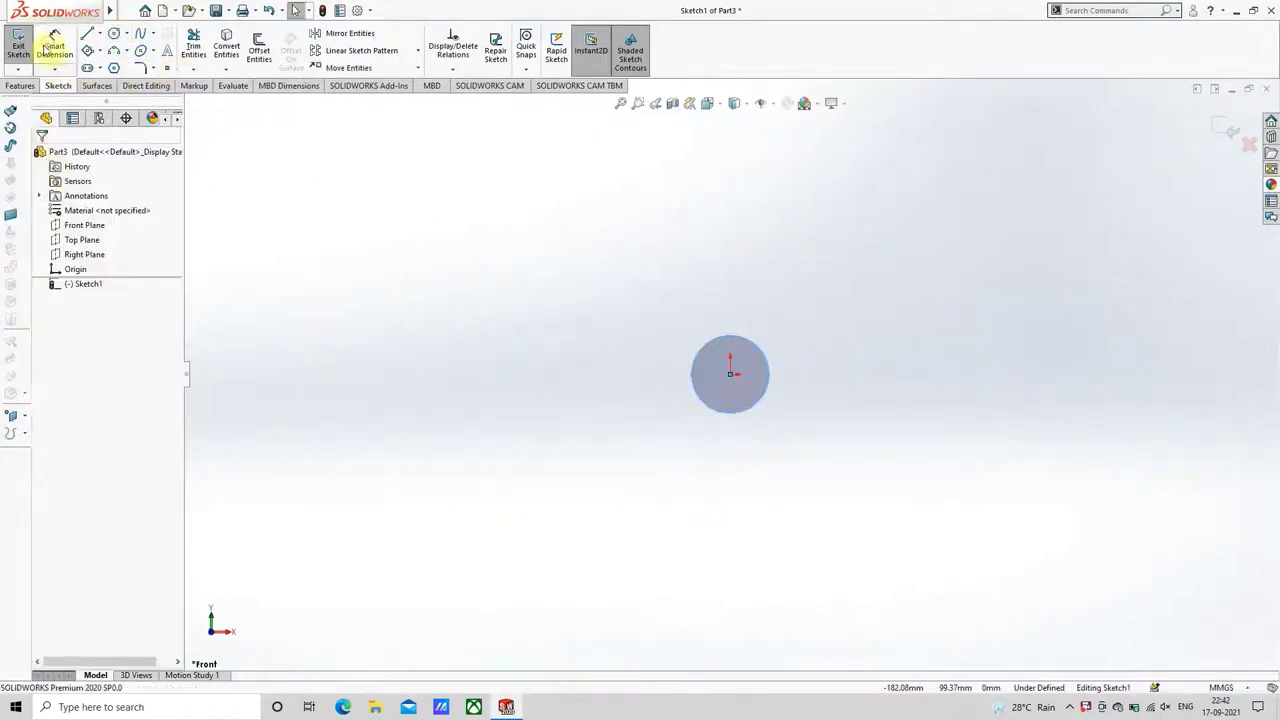
click(54, 45)
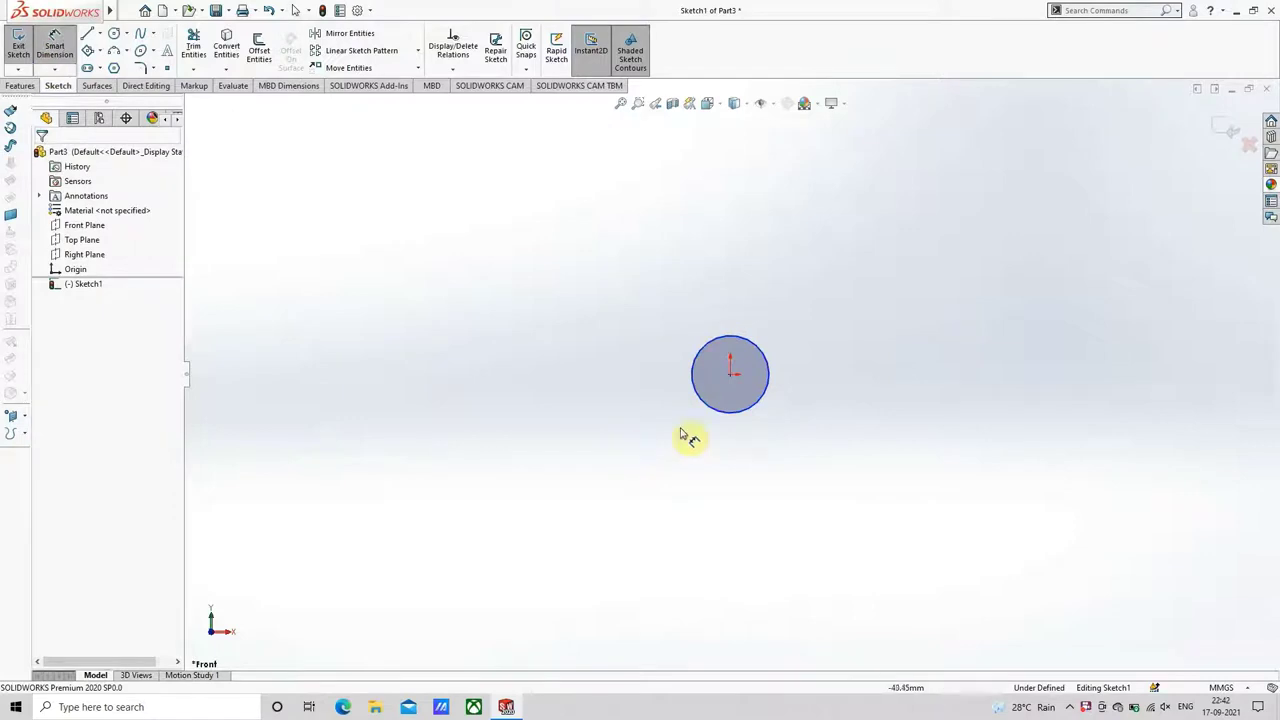
click(752, 404)
click(890, 367)
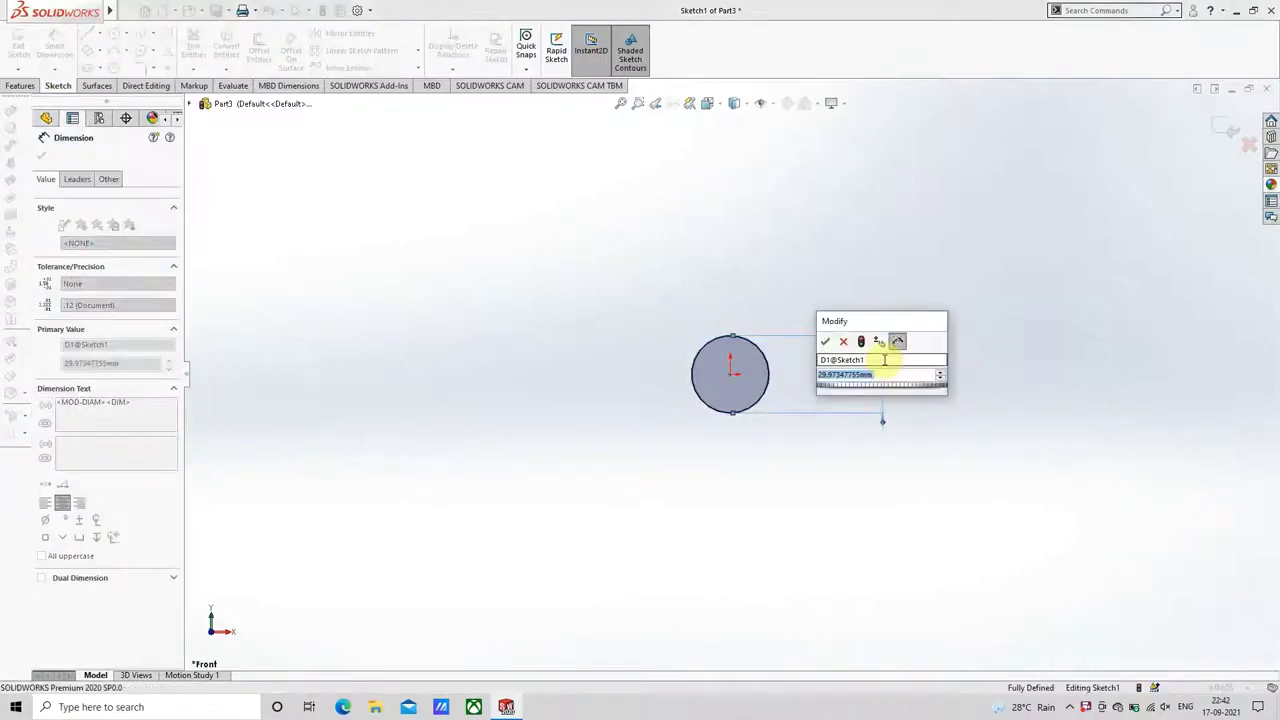
text(12.5)
key(Return)
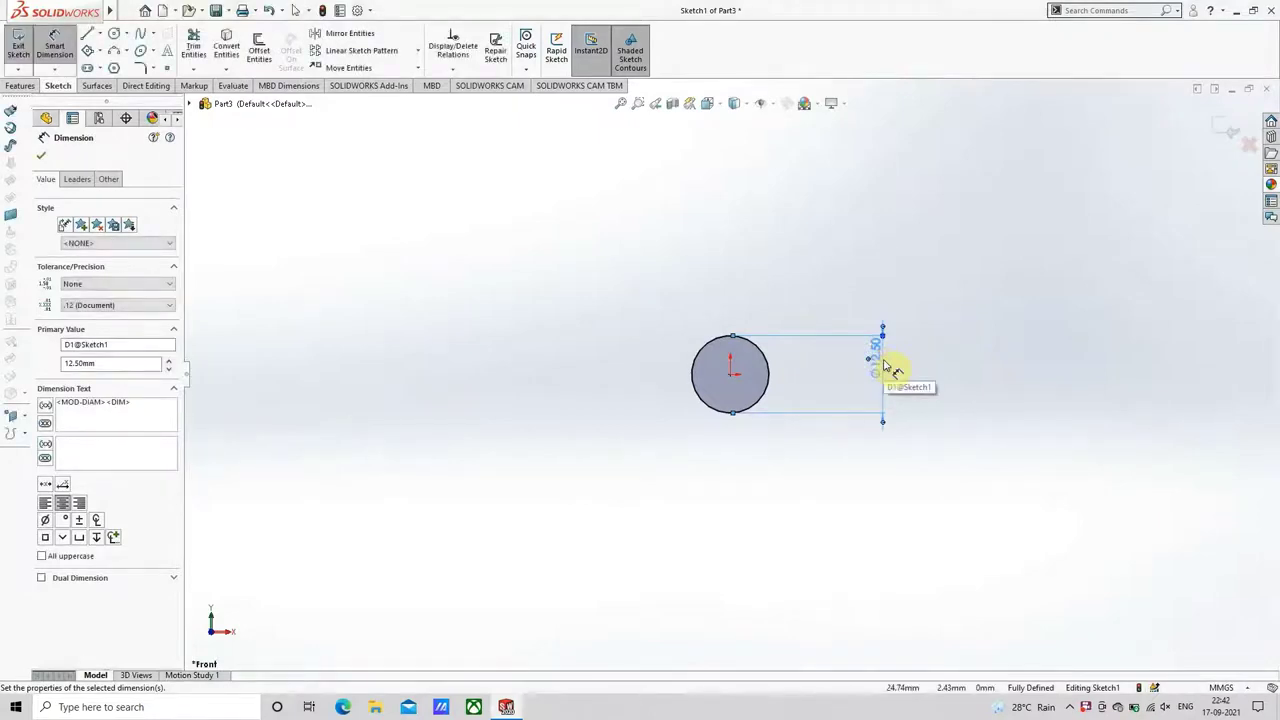
click(41, 156)
Extrude the circle 45 mm with Mid Plane end condition into a solid cylinder
click(24, 88)
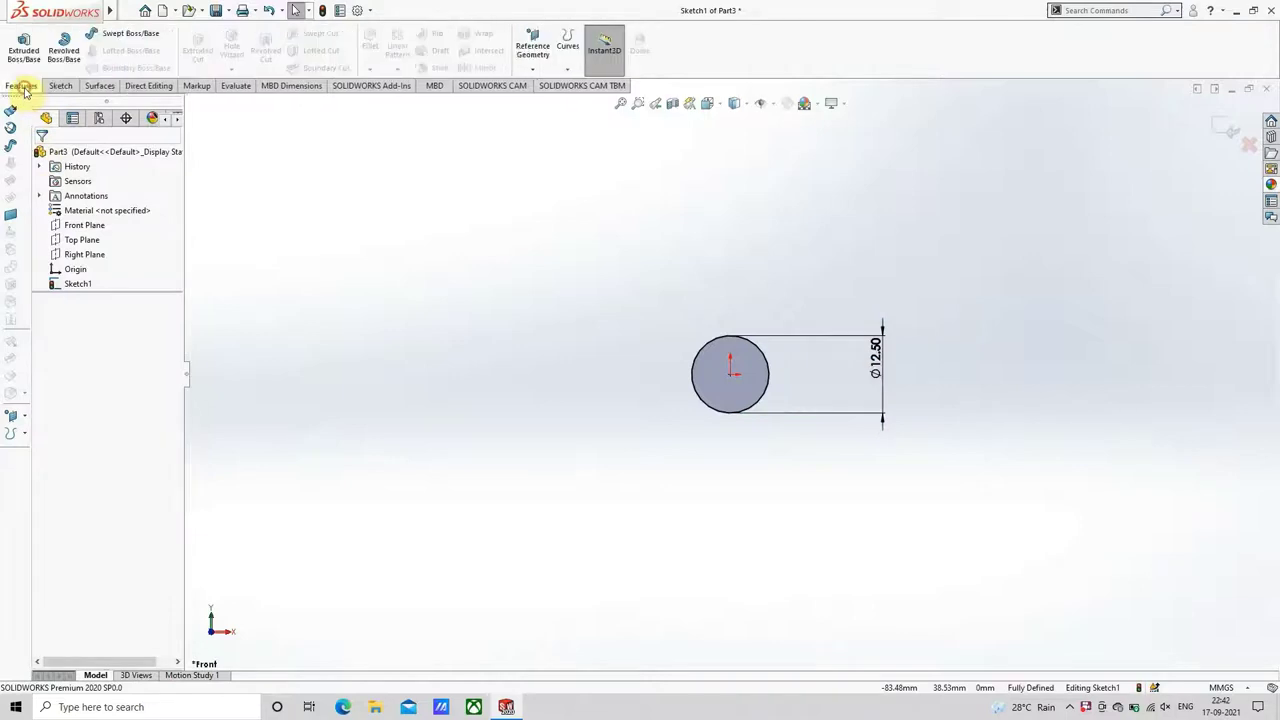
click(26, 64)
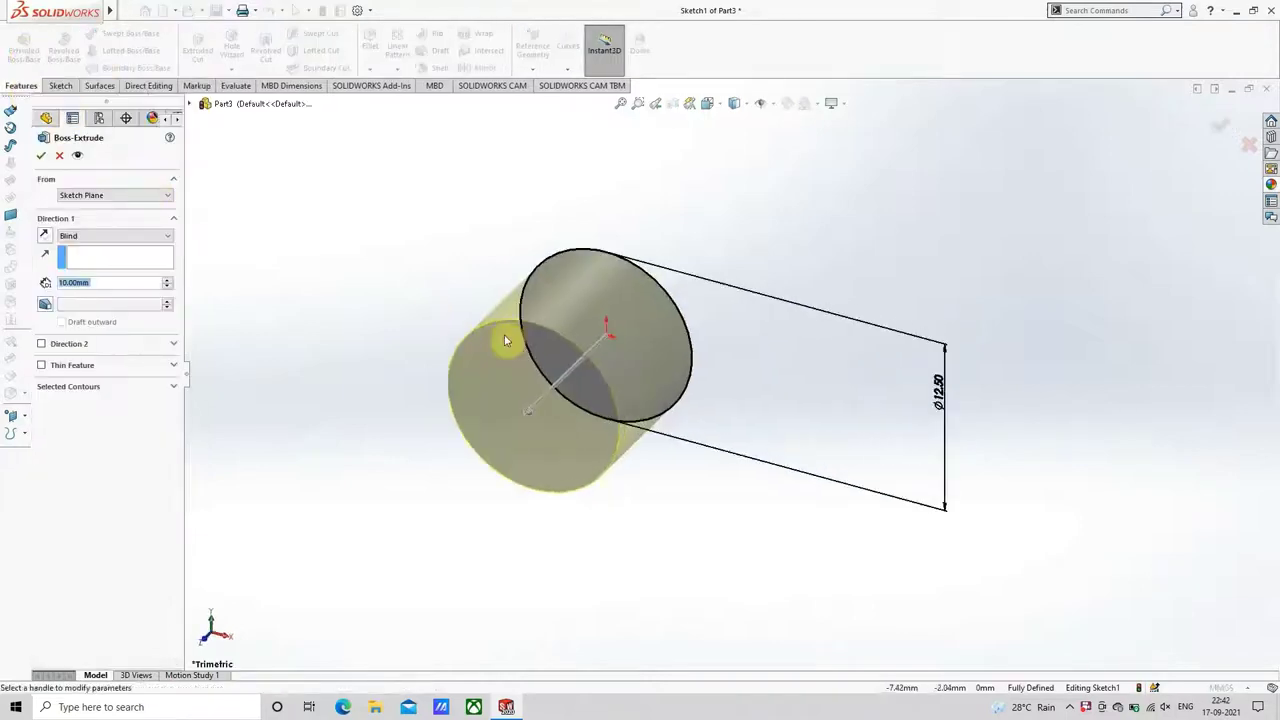
double_click(126, 283)
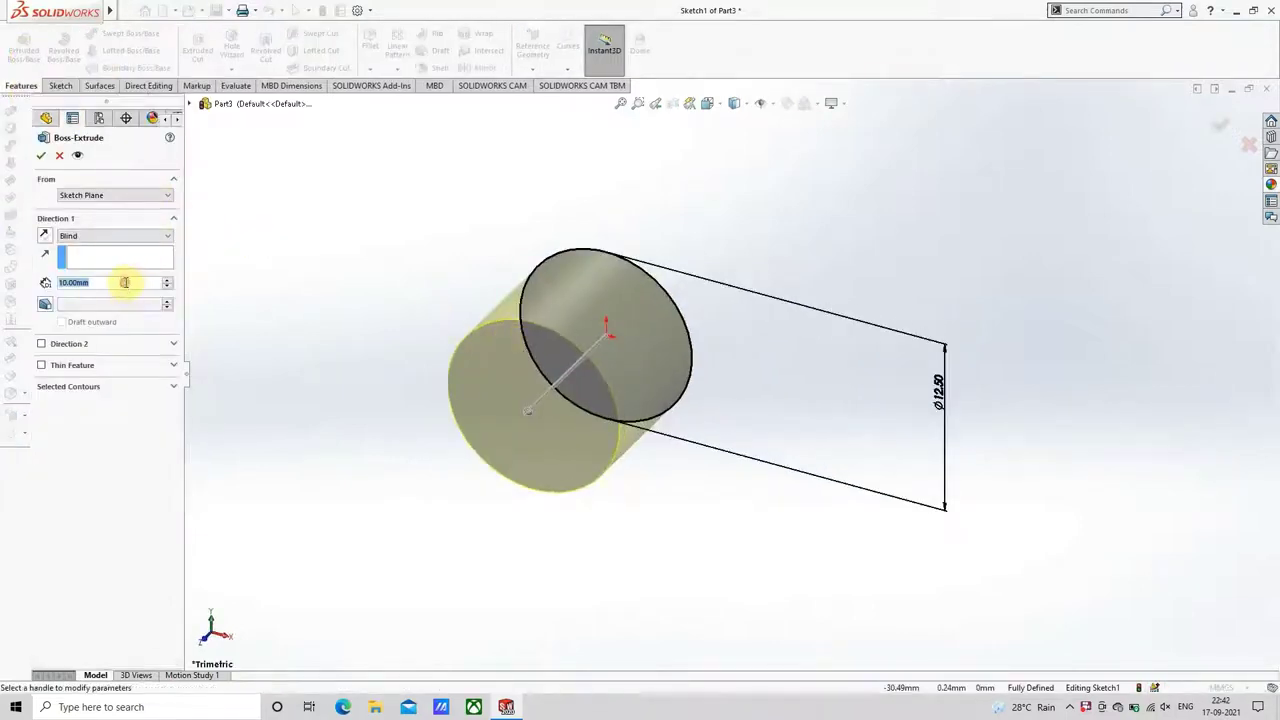
text(45)
key(Return)
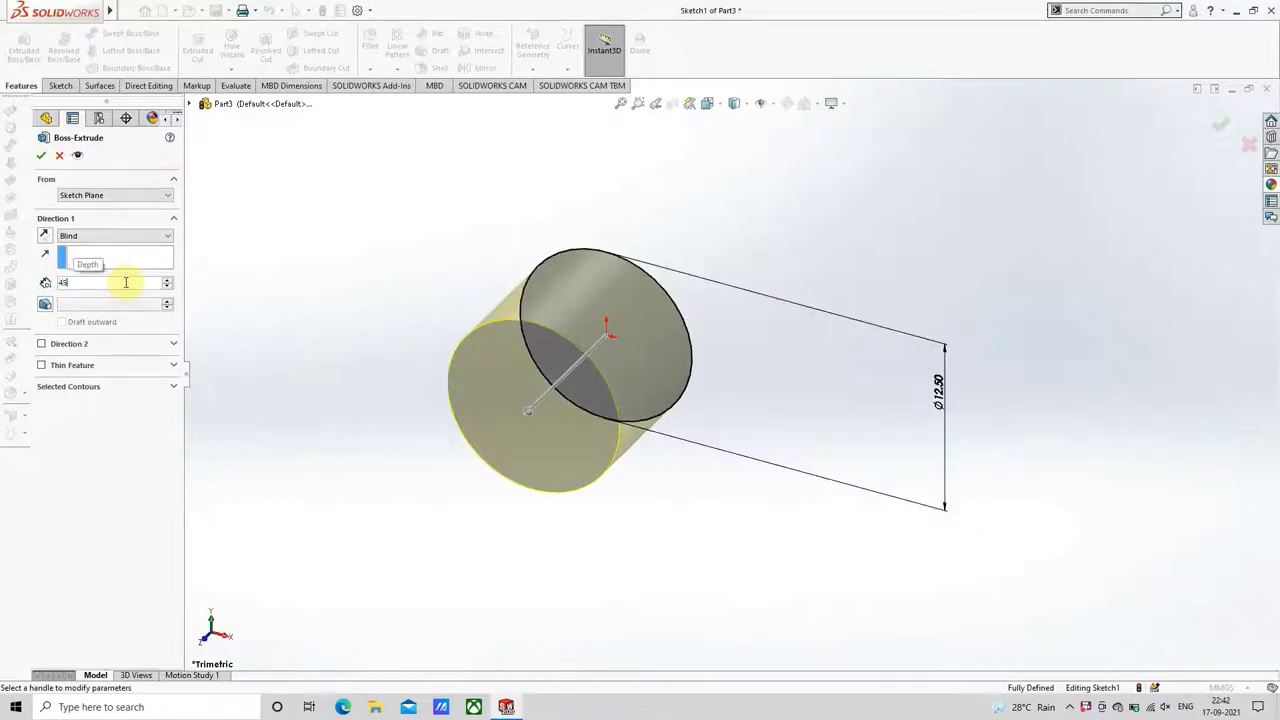
scroll(390, 430, up, 2)
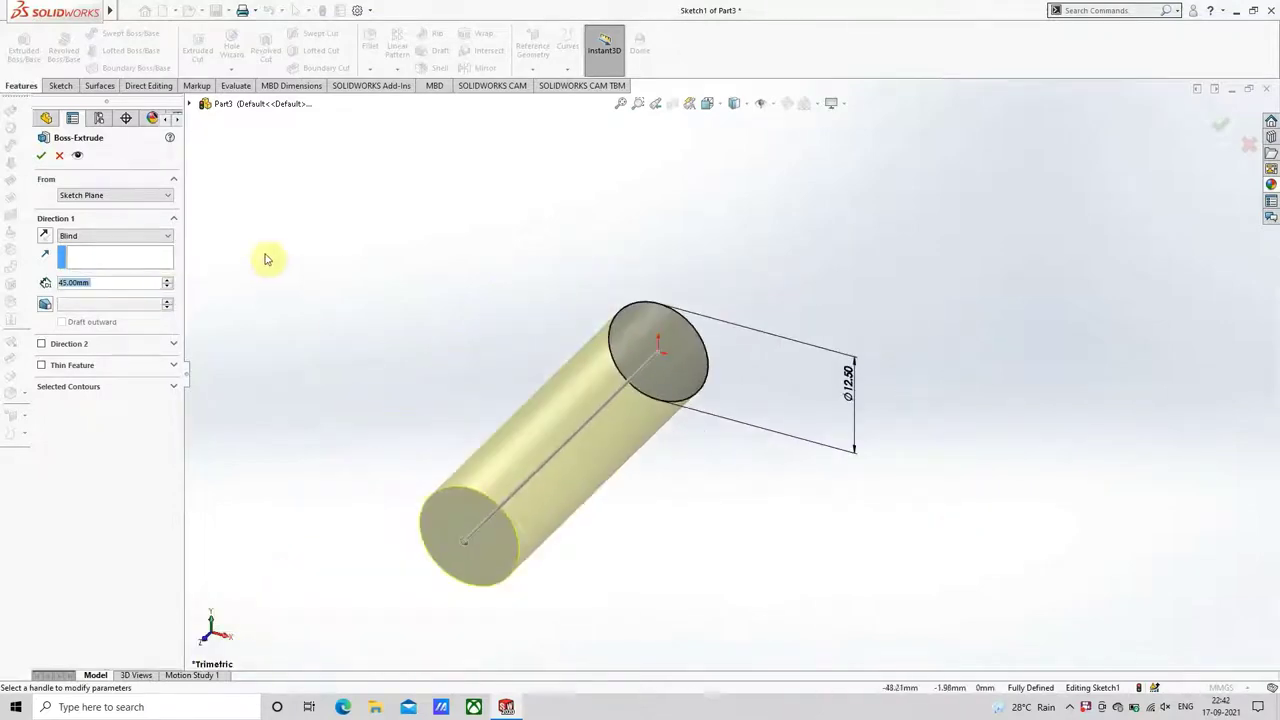
click(129, 197)
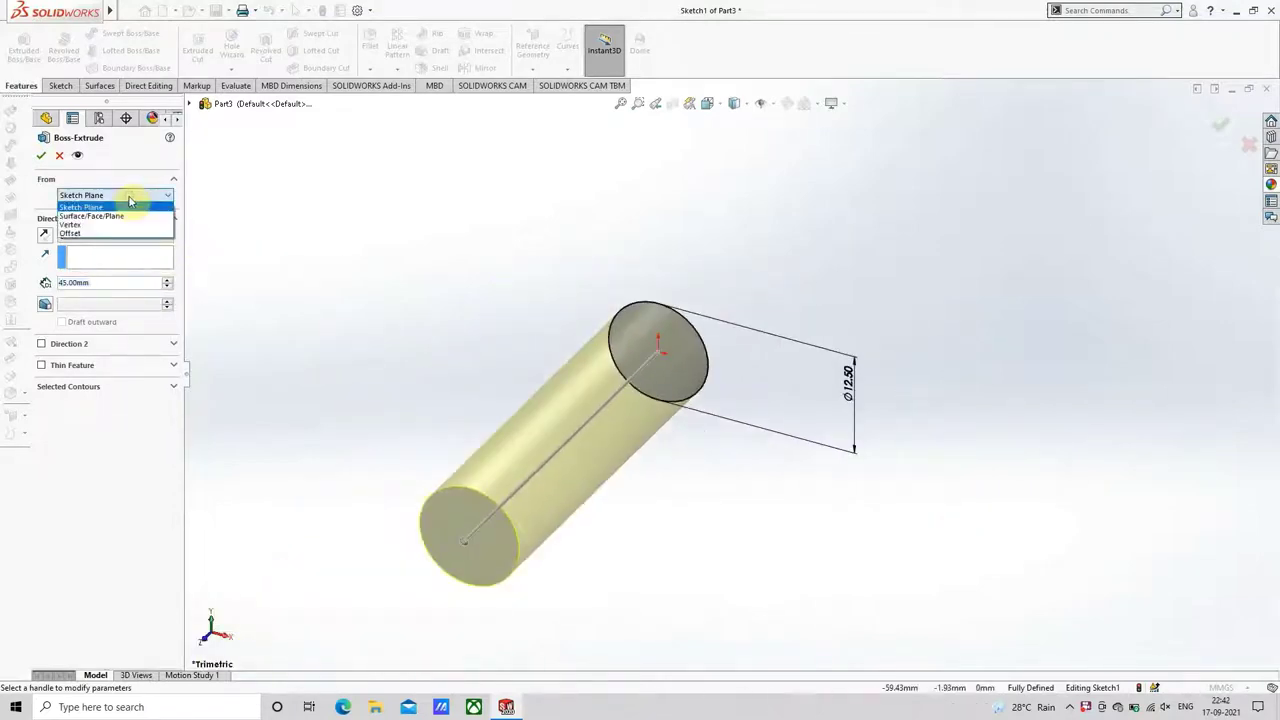
click(92, 460)
click(120, 235)
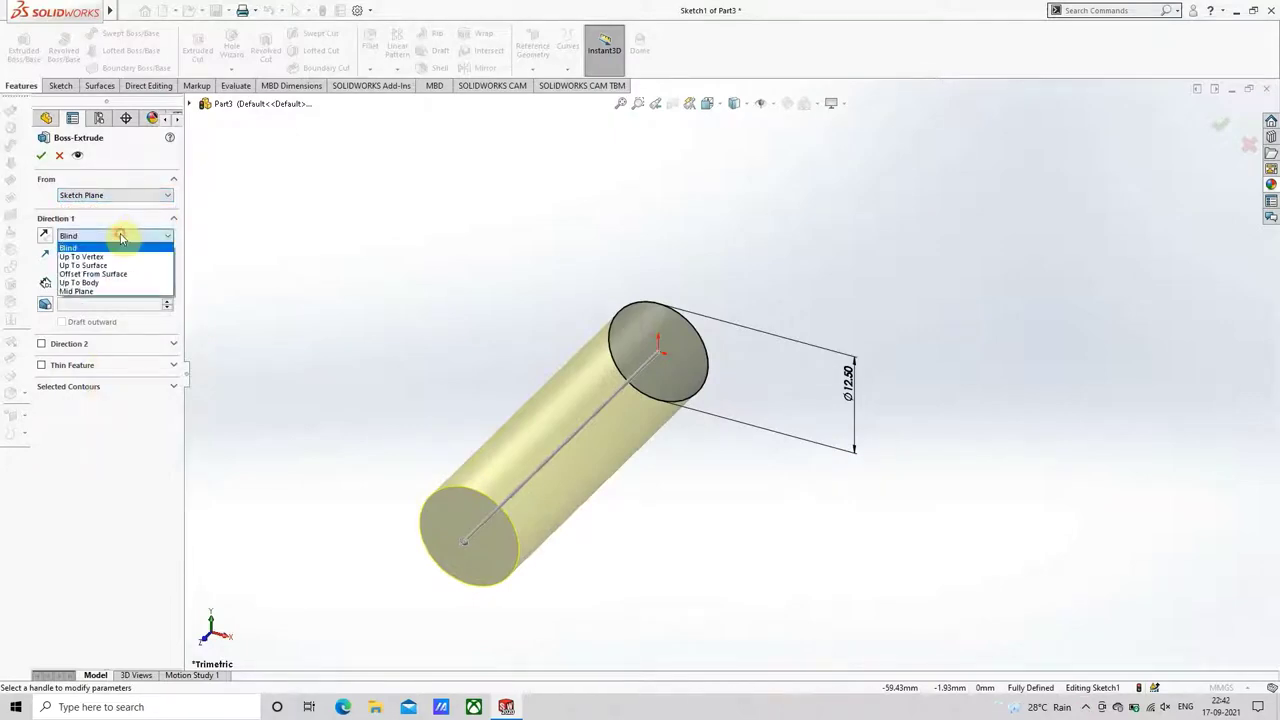
click(100, 291)
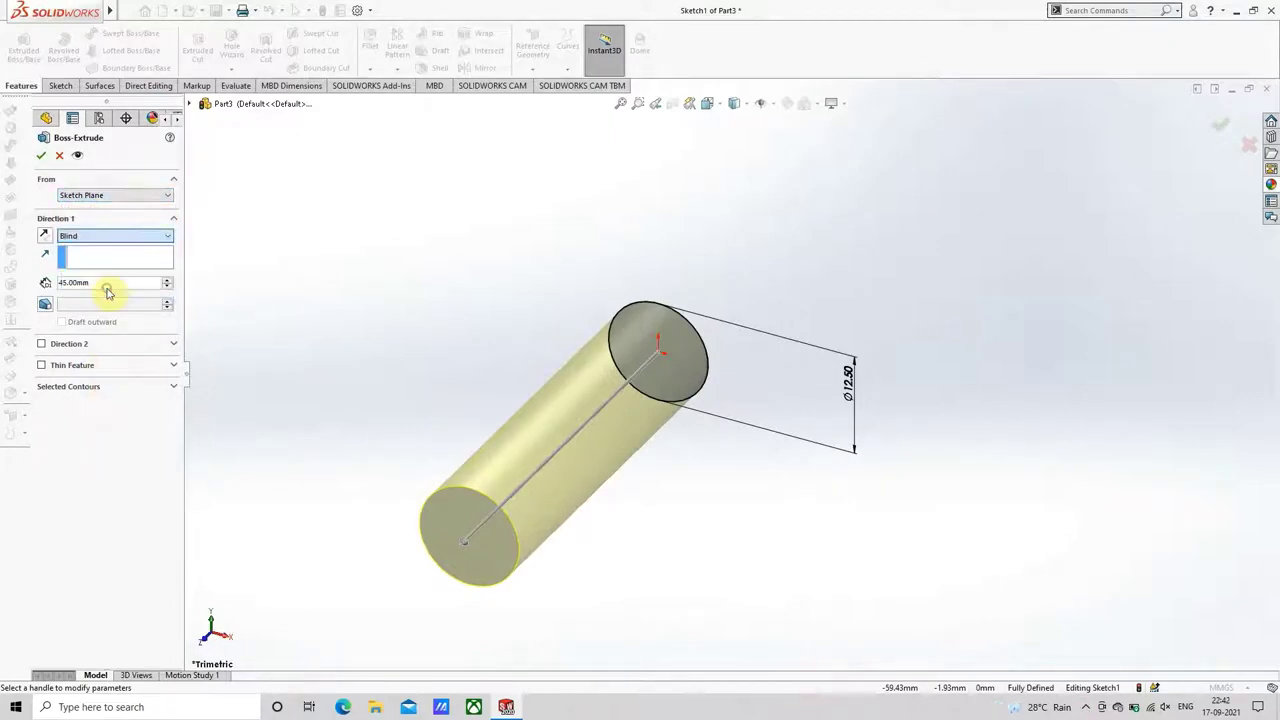
click(42, 157)
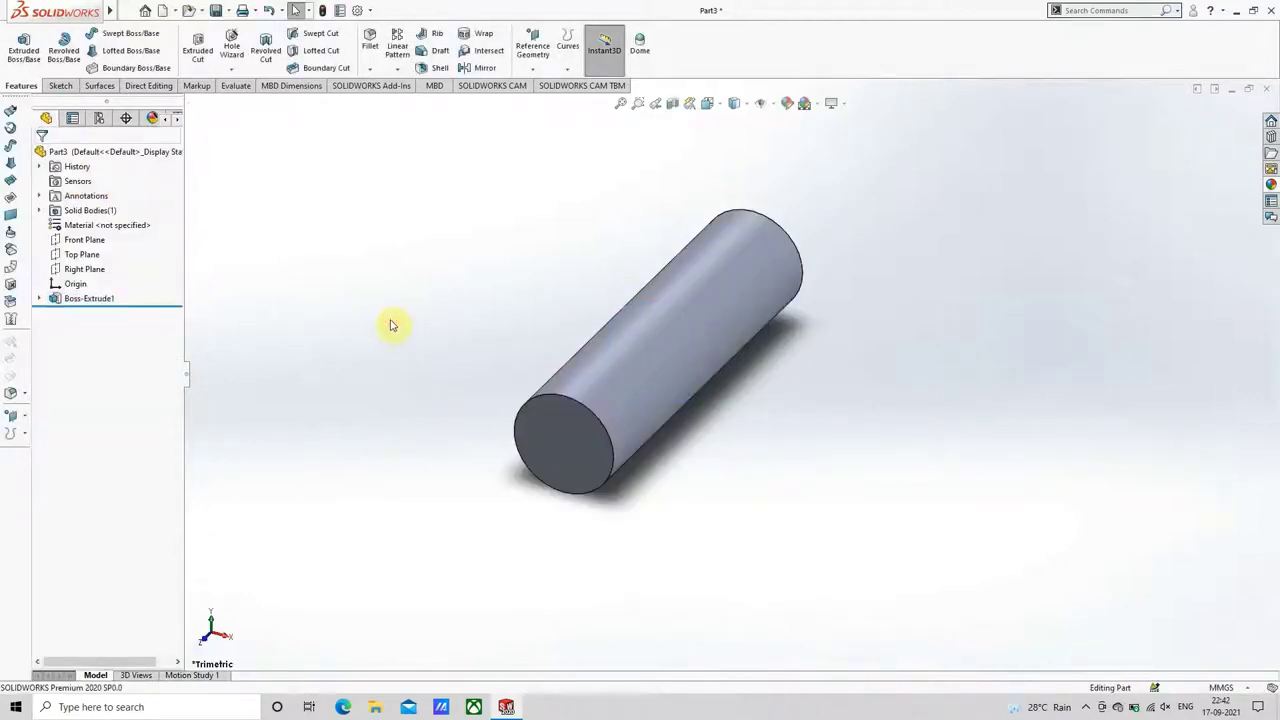
Reopen Boss-Extrude1 for editing to review its 45 mm Mid Plane settings
right_click(641, 384)
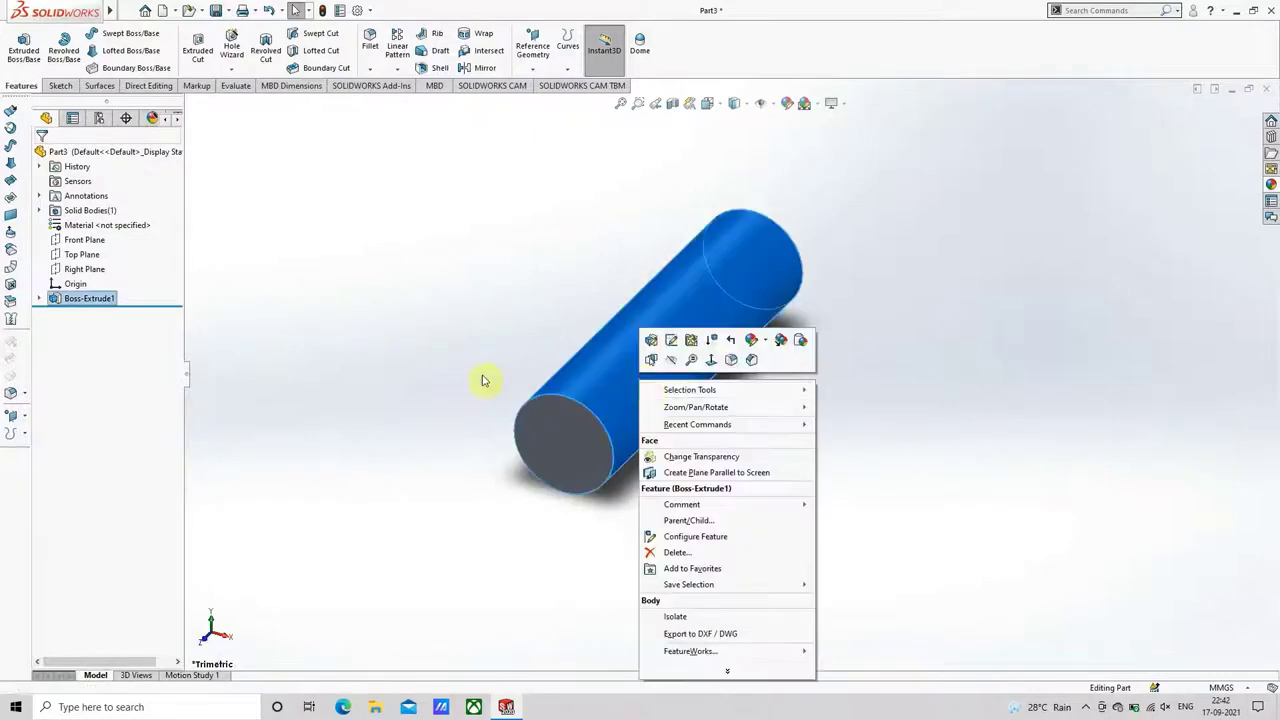
right_click(103, 300)
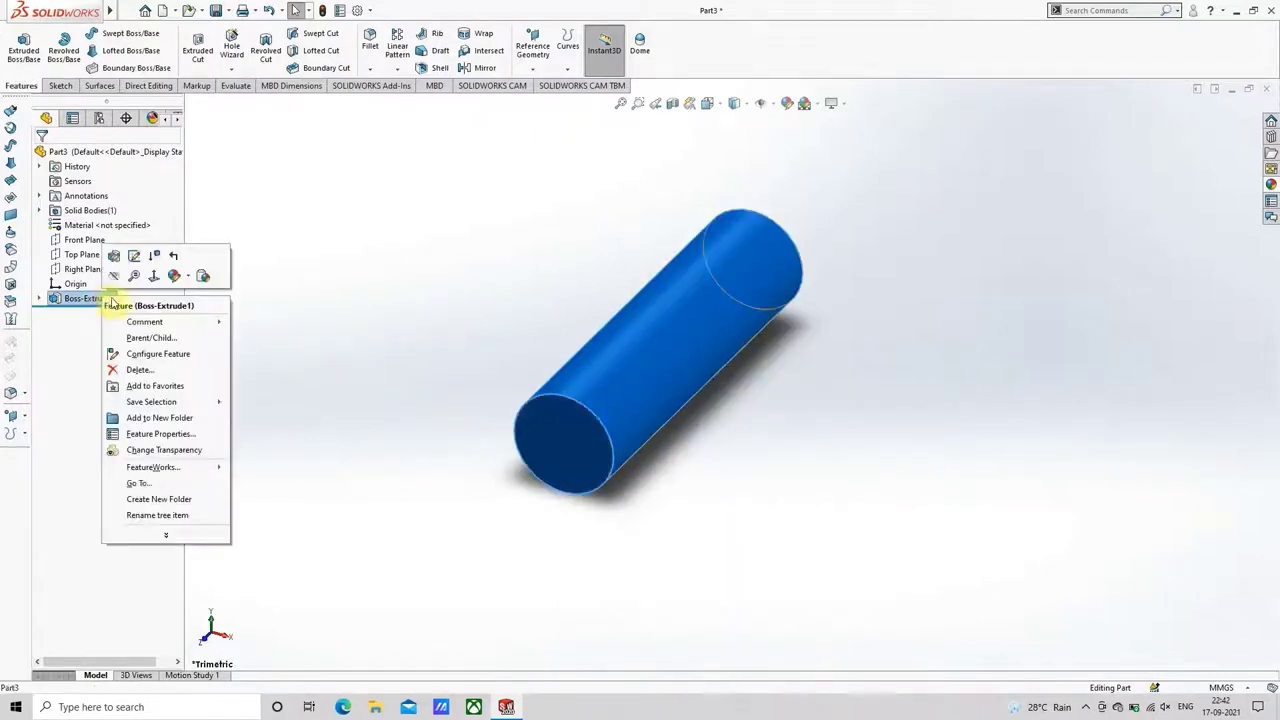
click(118, 257)
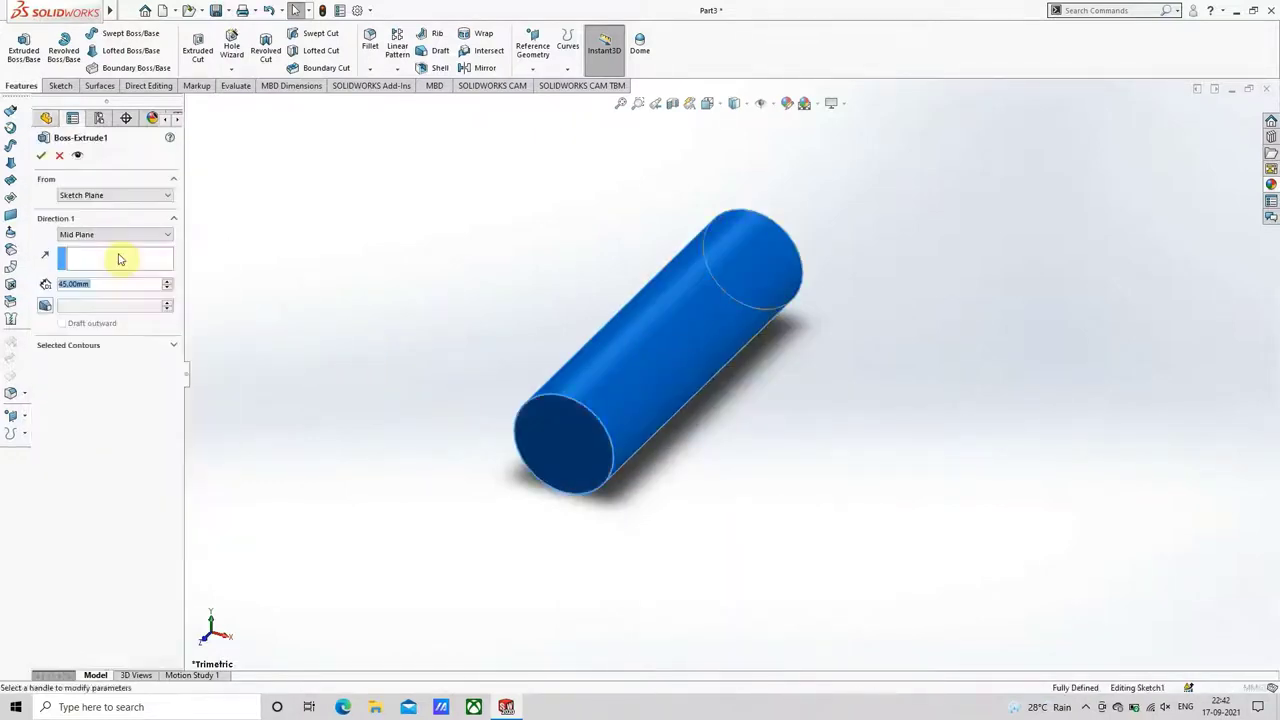
Inspect Draft, Selected Contours and start options, then close Boss-Extrude1 unchanged
click(172, 348)
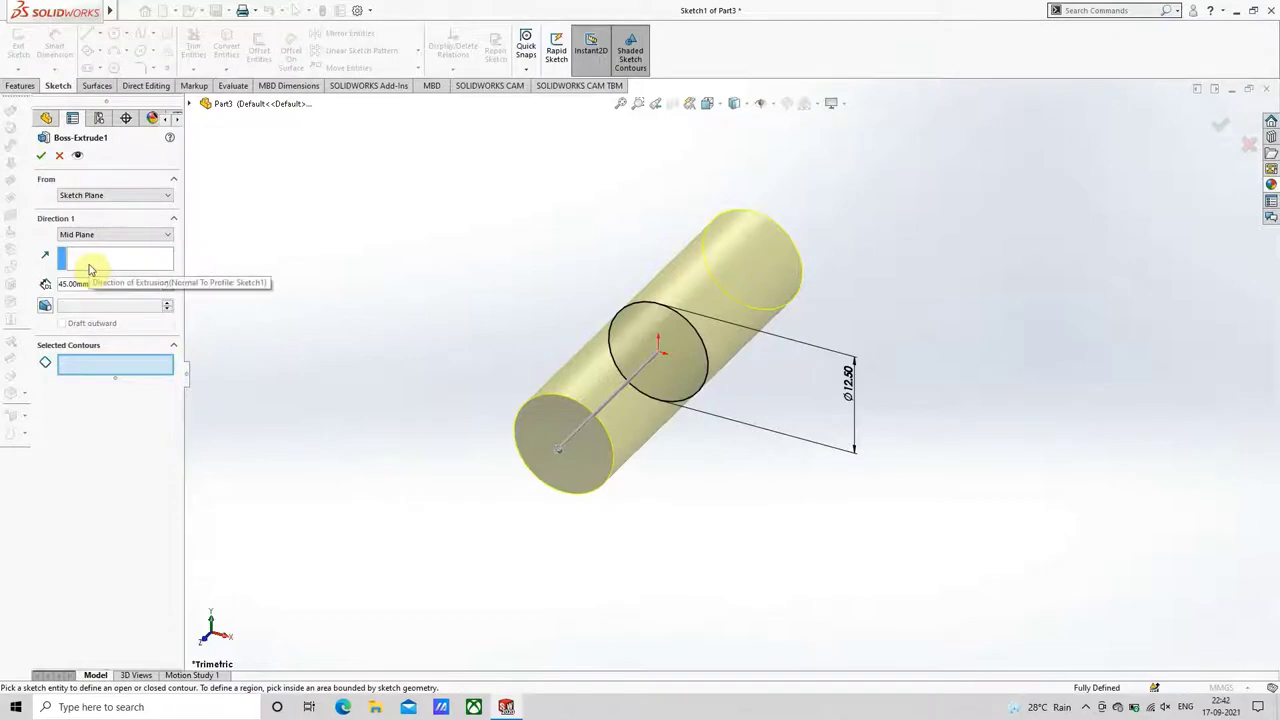
click(45, 306)
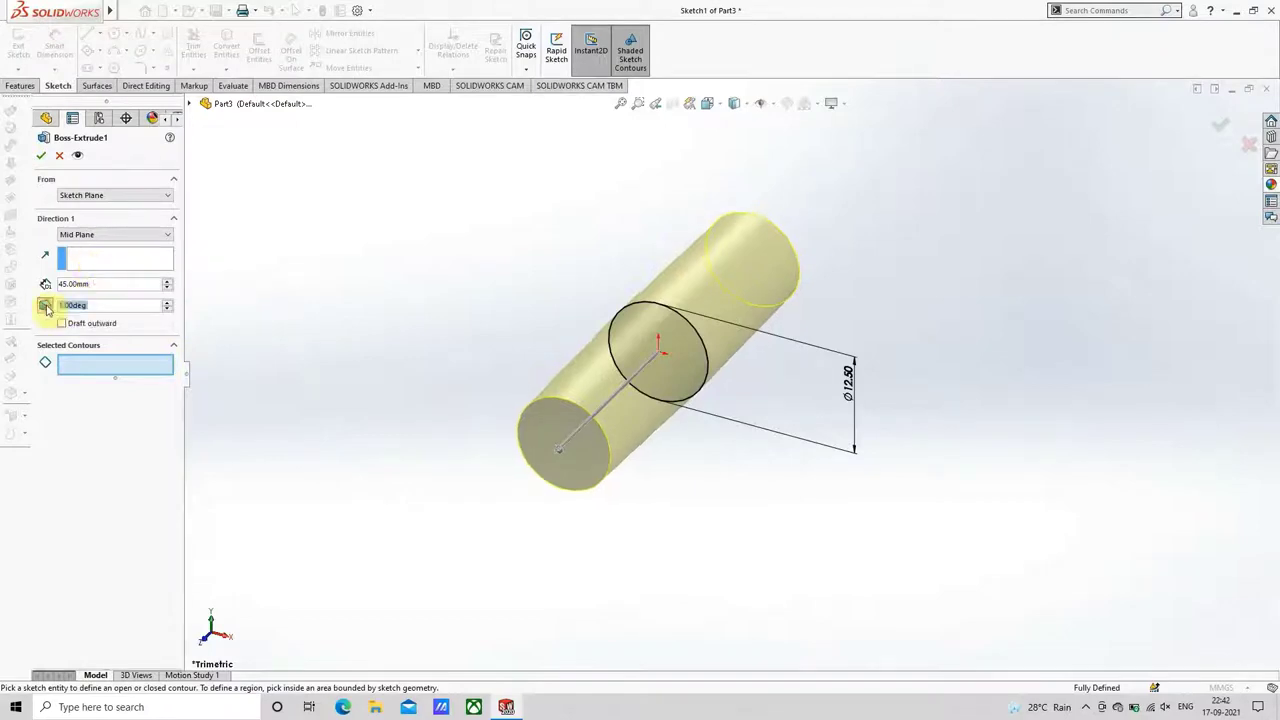
click(45, 306)
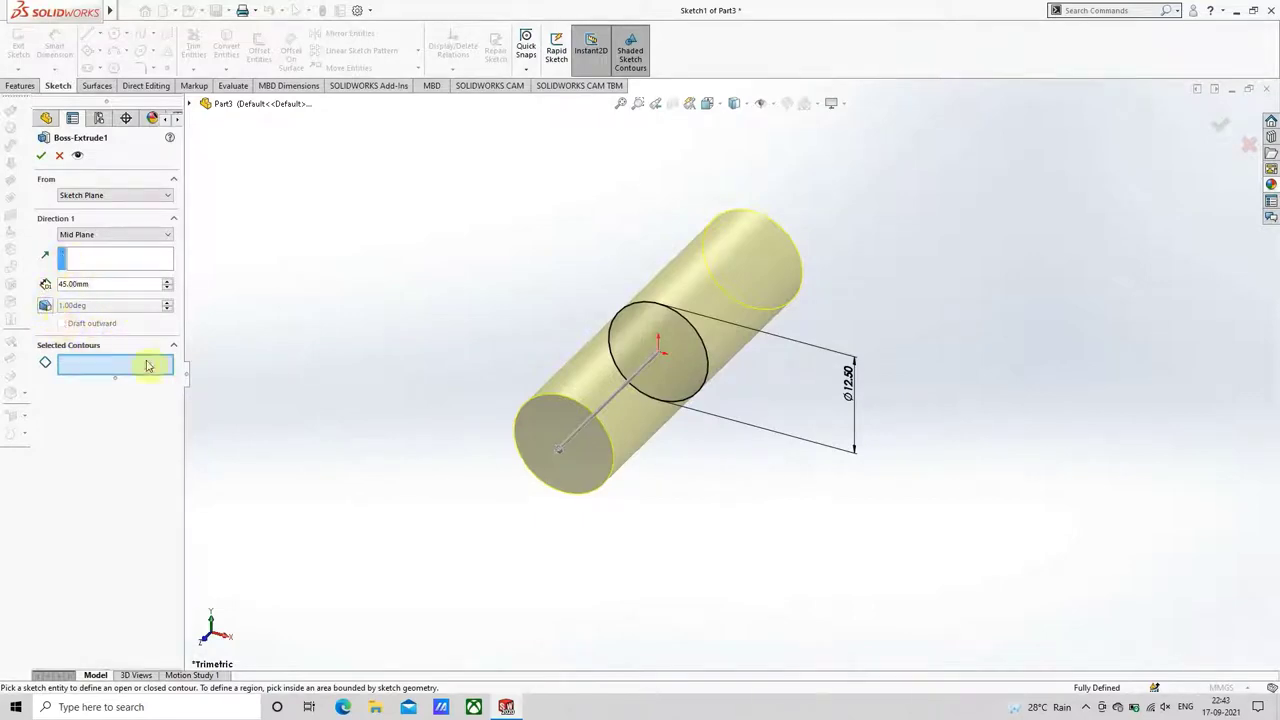
click(172, 345)
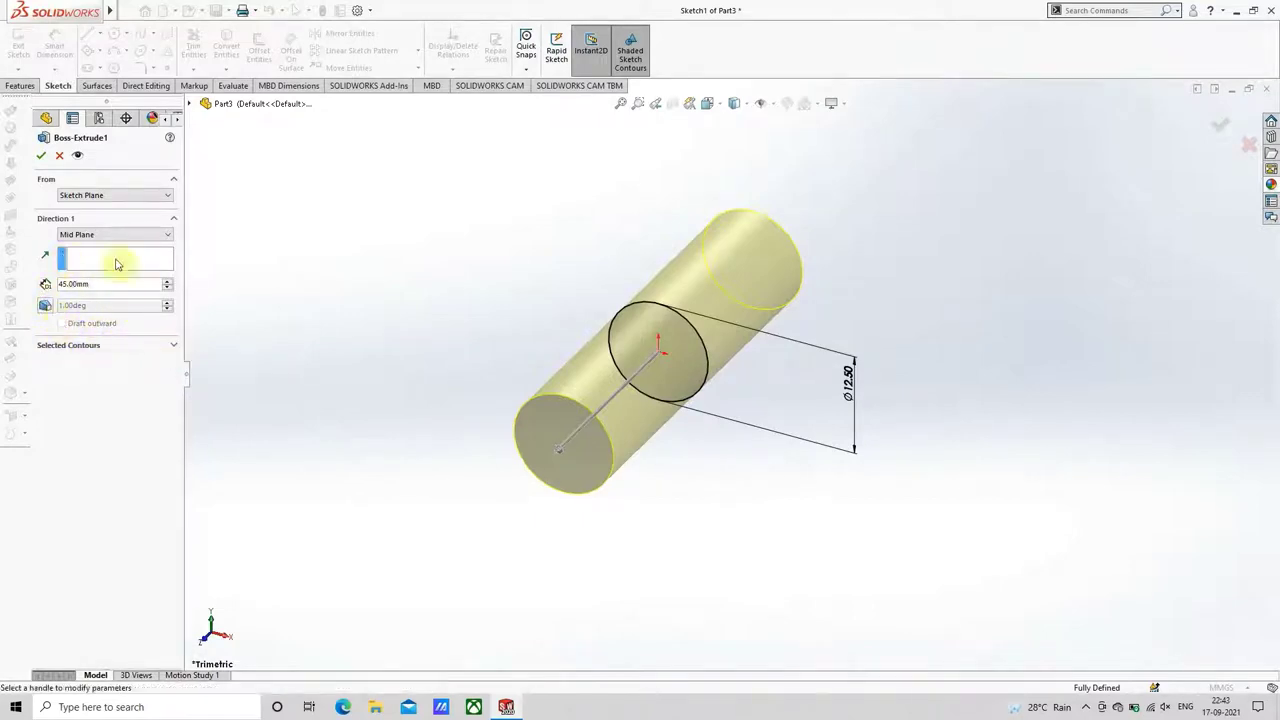
click(101, 197)
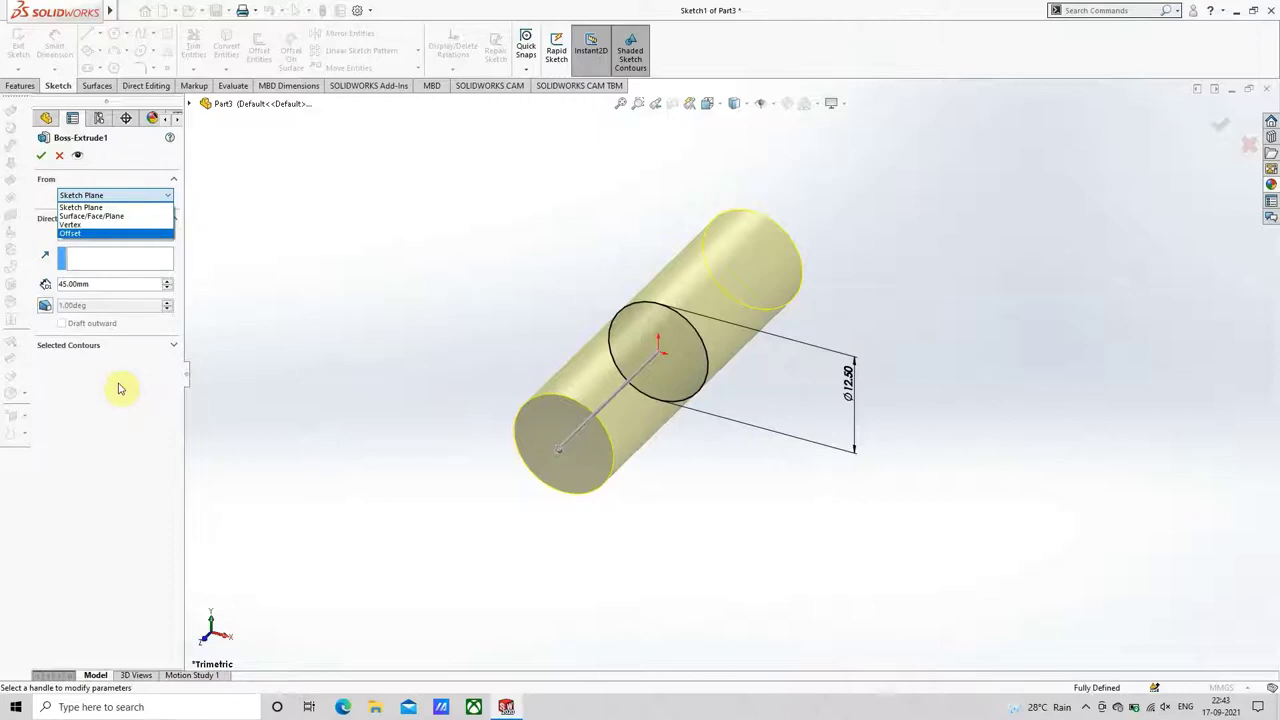
click(120, 455)
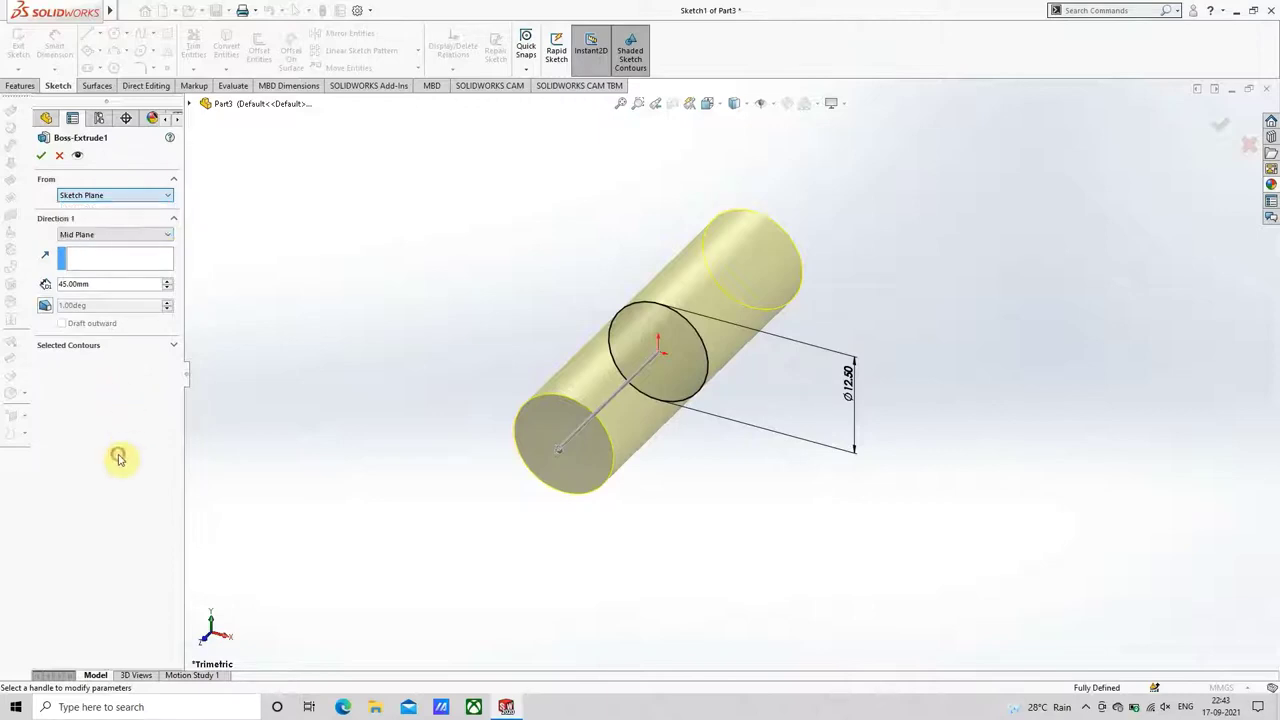
click(174, 346)
click(174, 347)
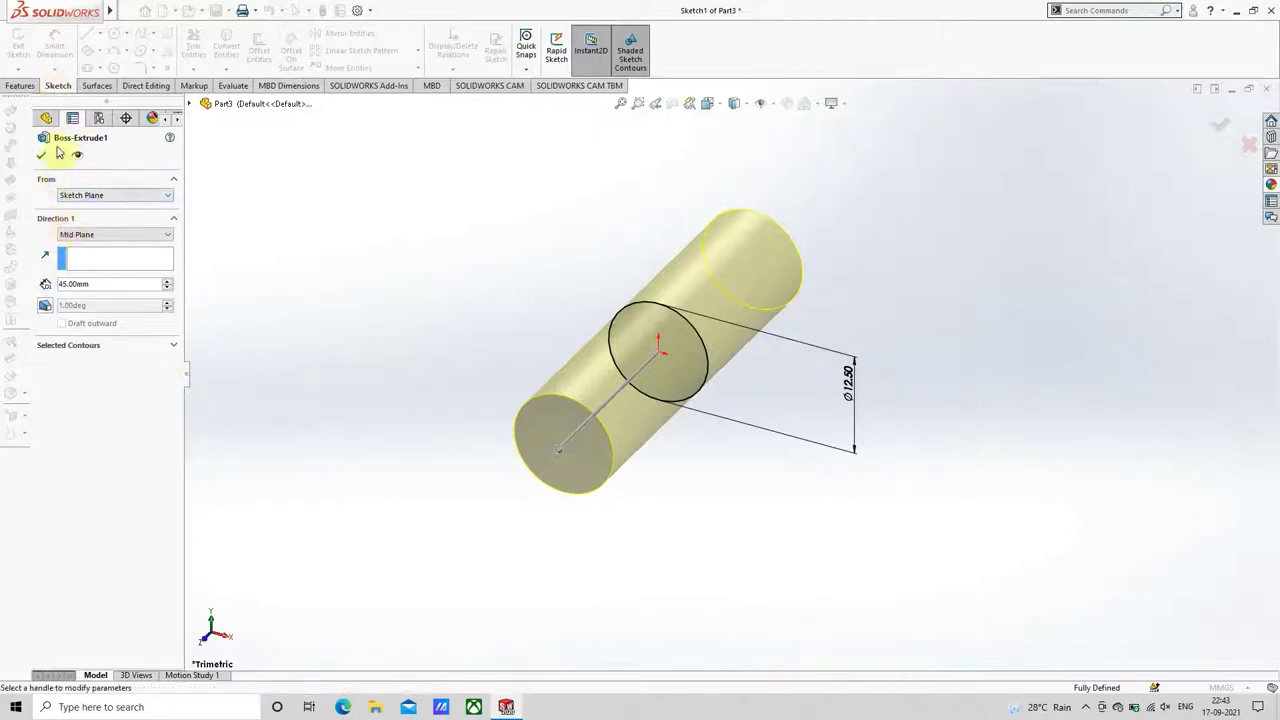
click(42, 155)
Delete the Boss-Extrude1 feature, leaving only Sketch1
right_click(64, 299)
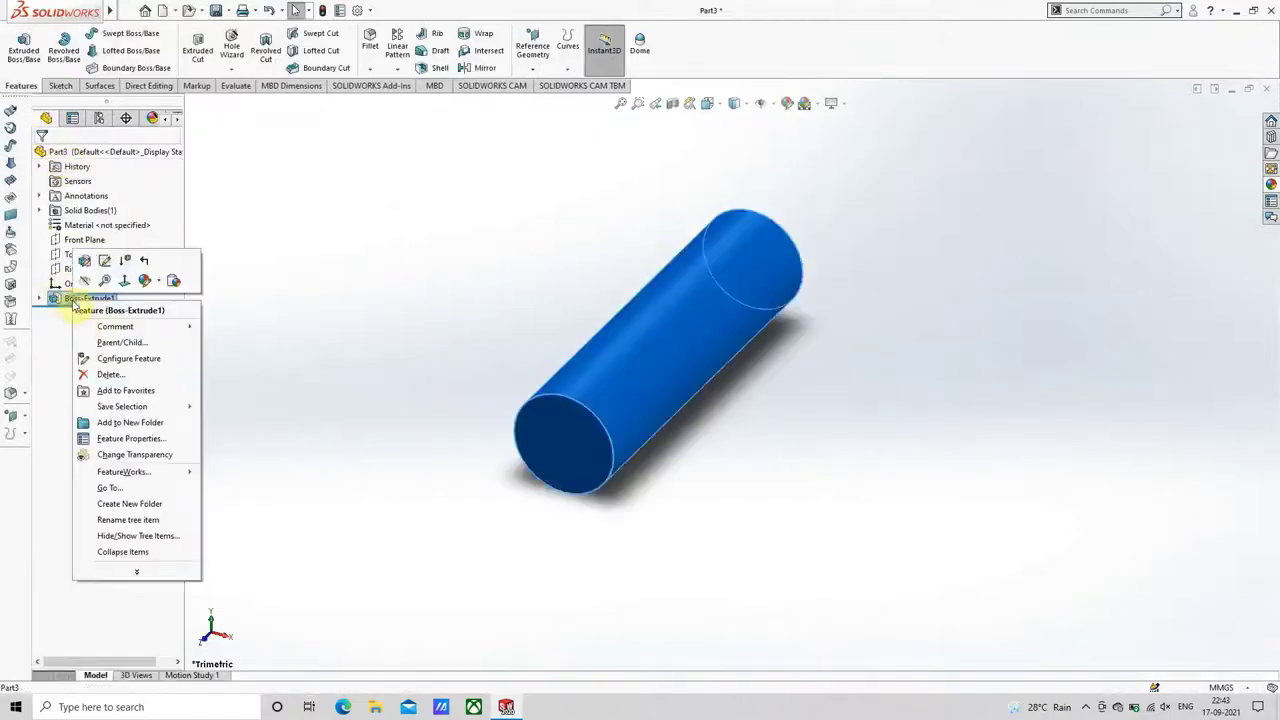
click(110, 373)
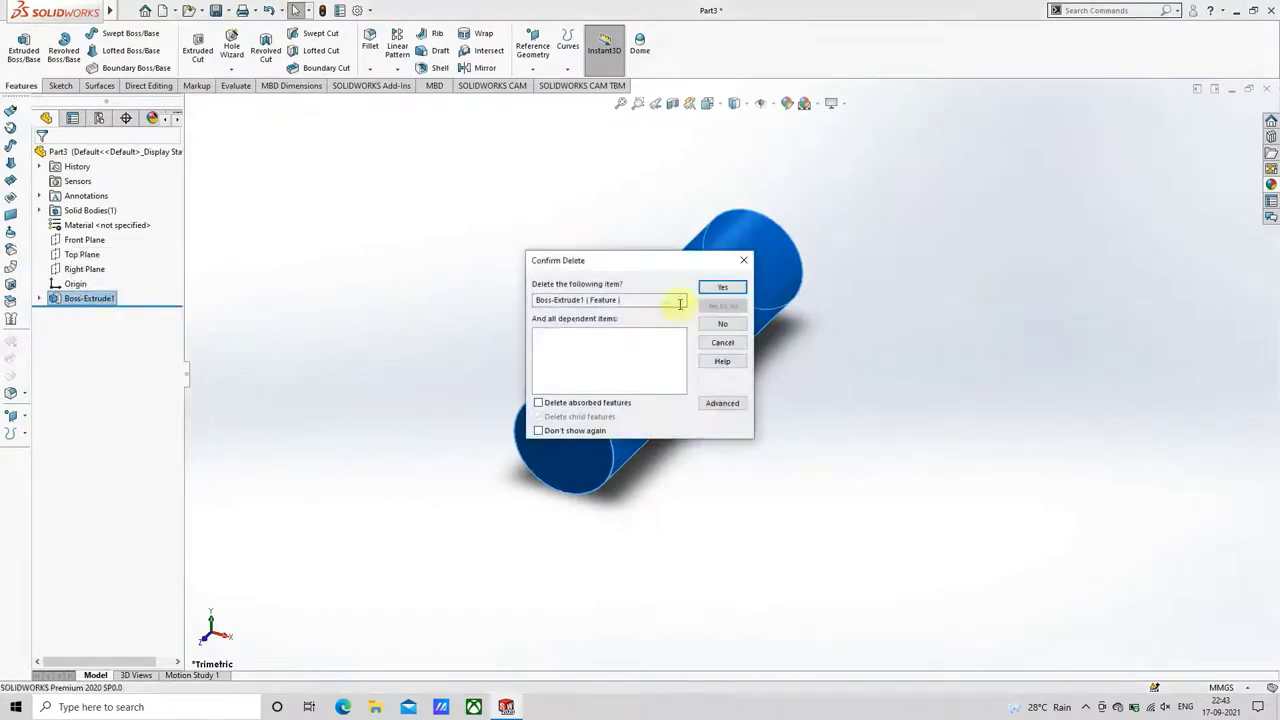
click(713, 296)
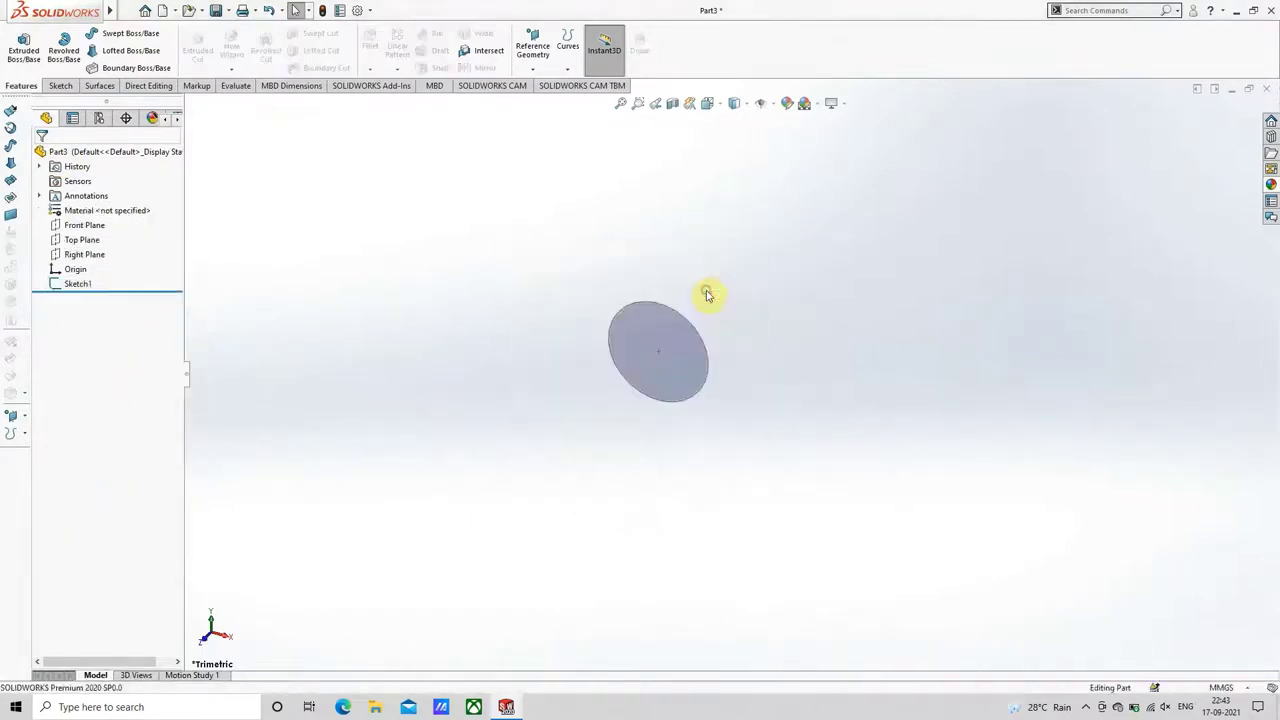
Extrude Sketch1 as a thin feature with a 2.5 mm wall, 45 mm Mid Plane
click(80, 284)
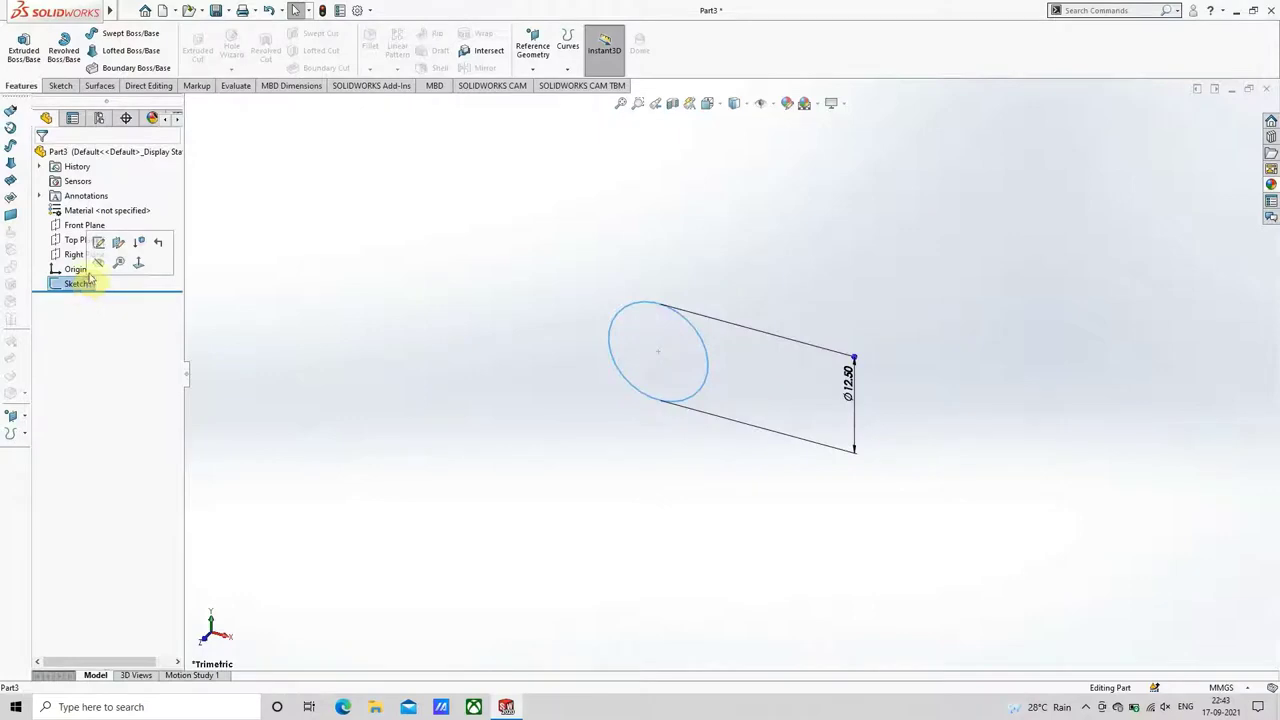
click(26, 50)
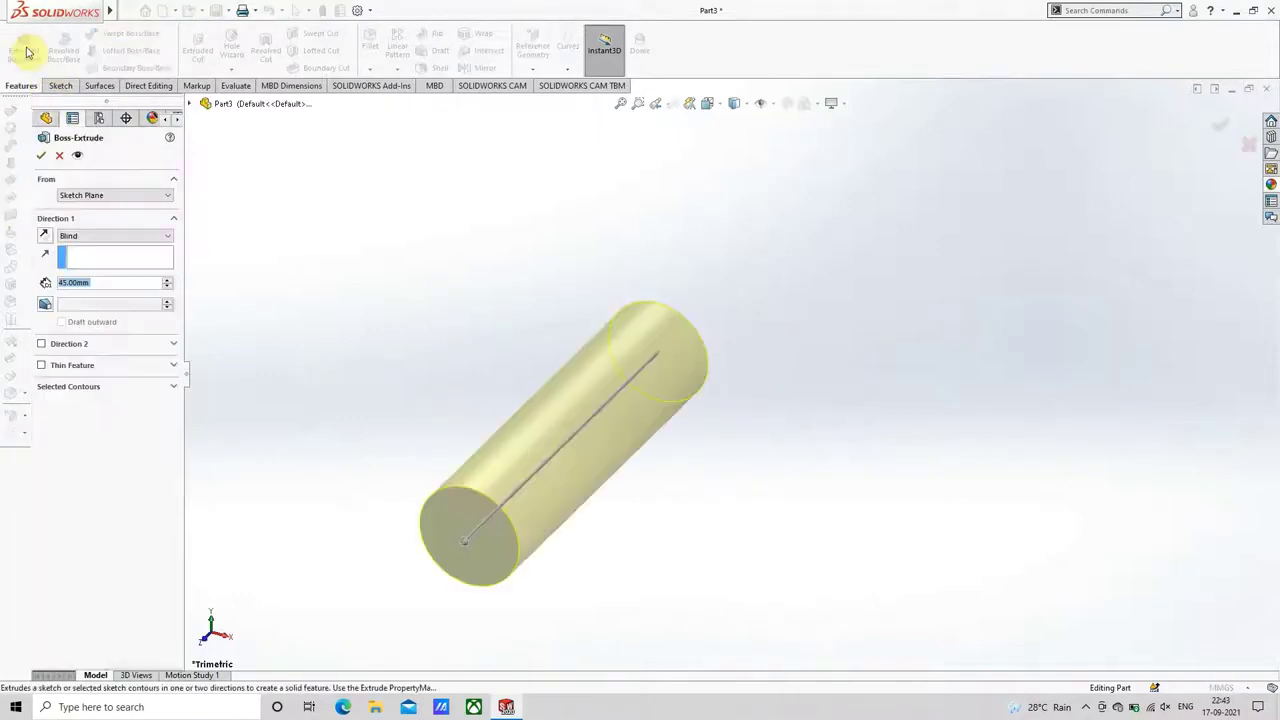
click(41, 365)
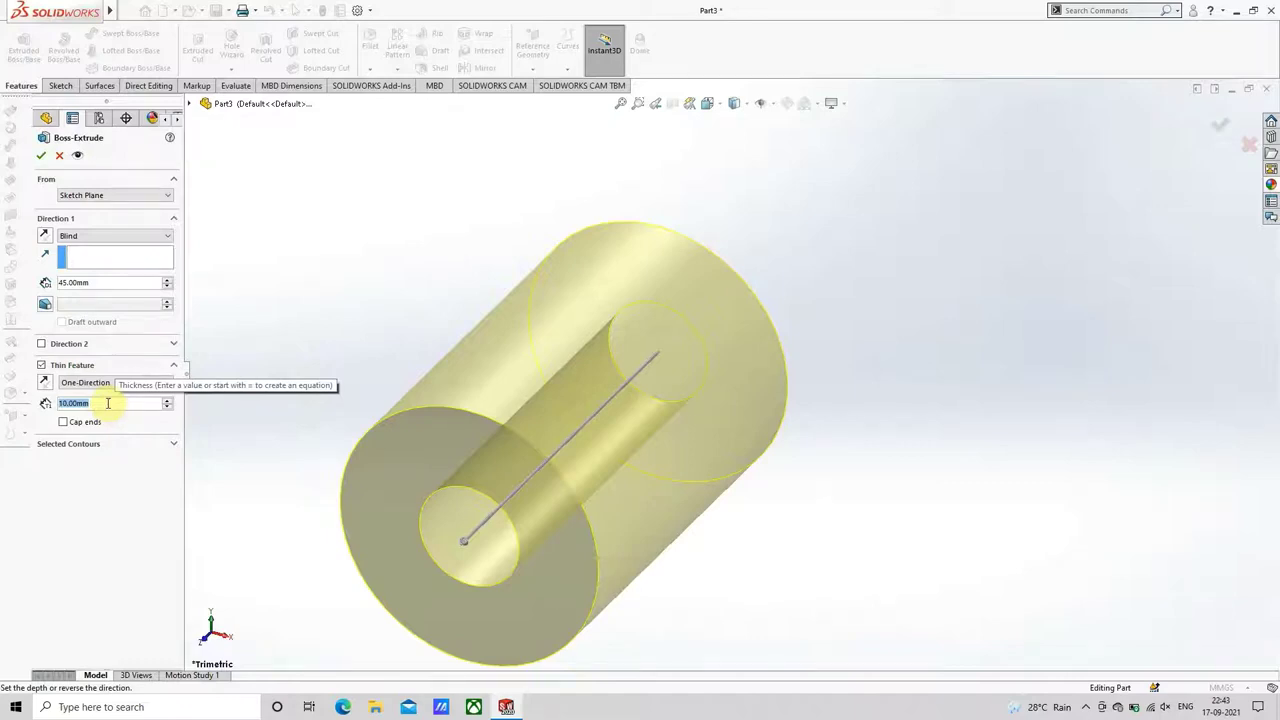
text(2.5)
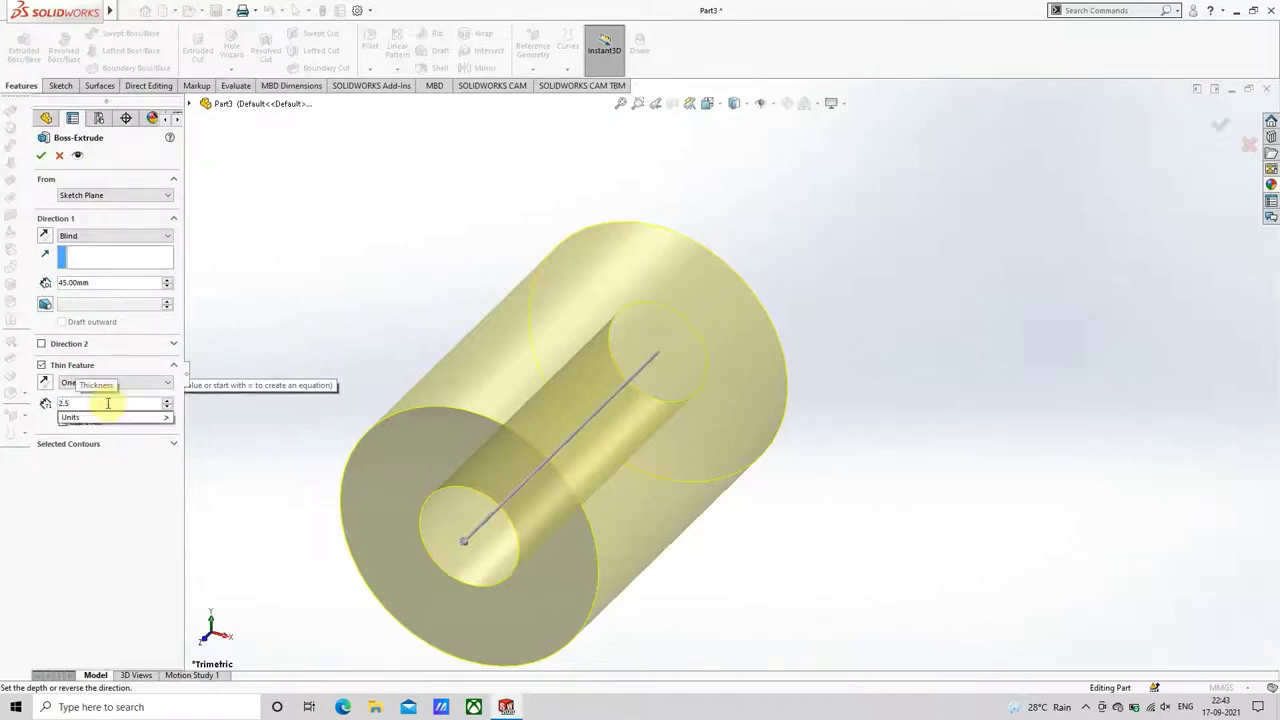
key(Return)
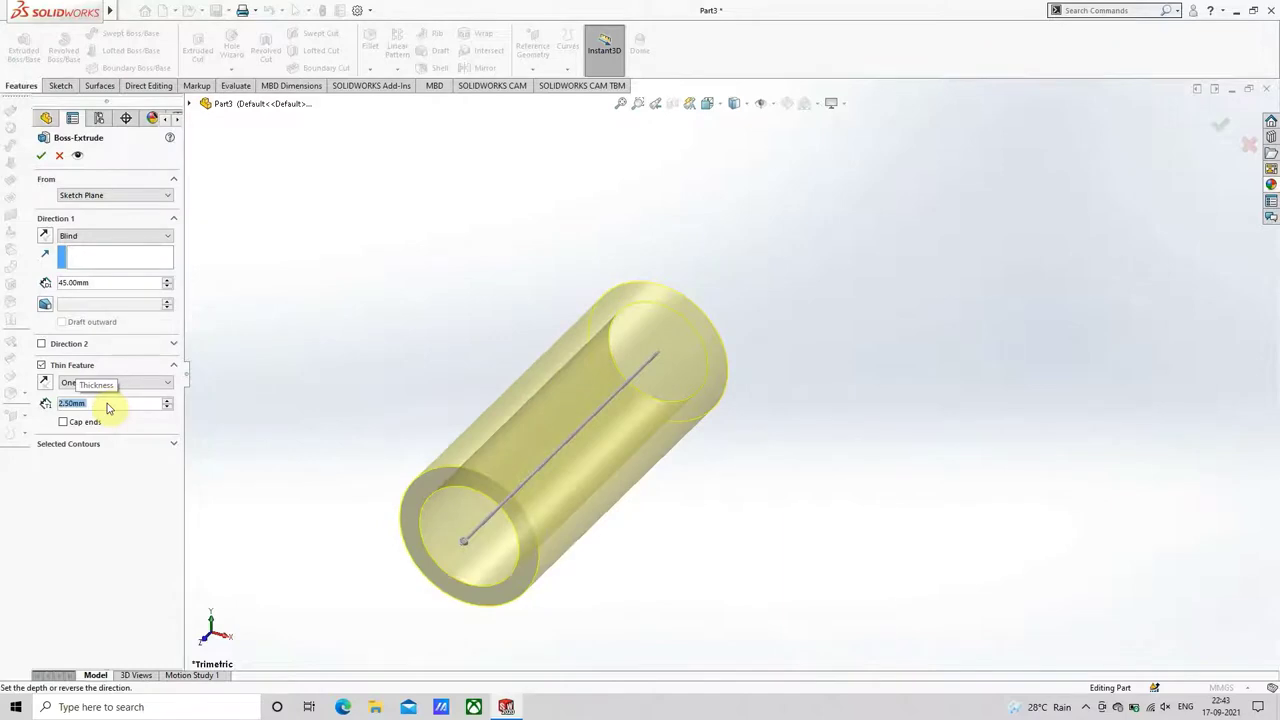
click(115, 203)
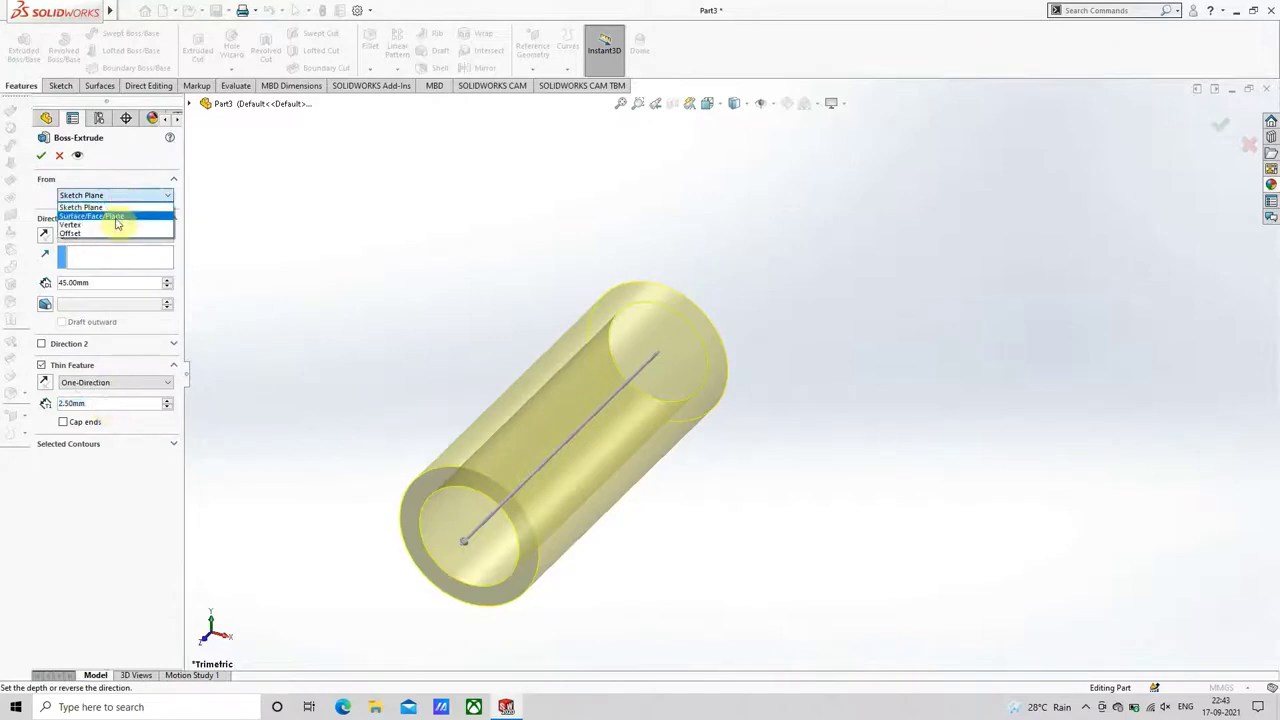
click(97, 238)
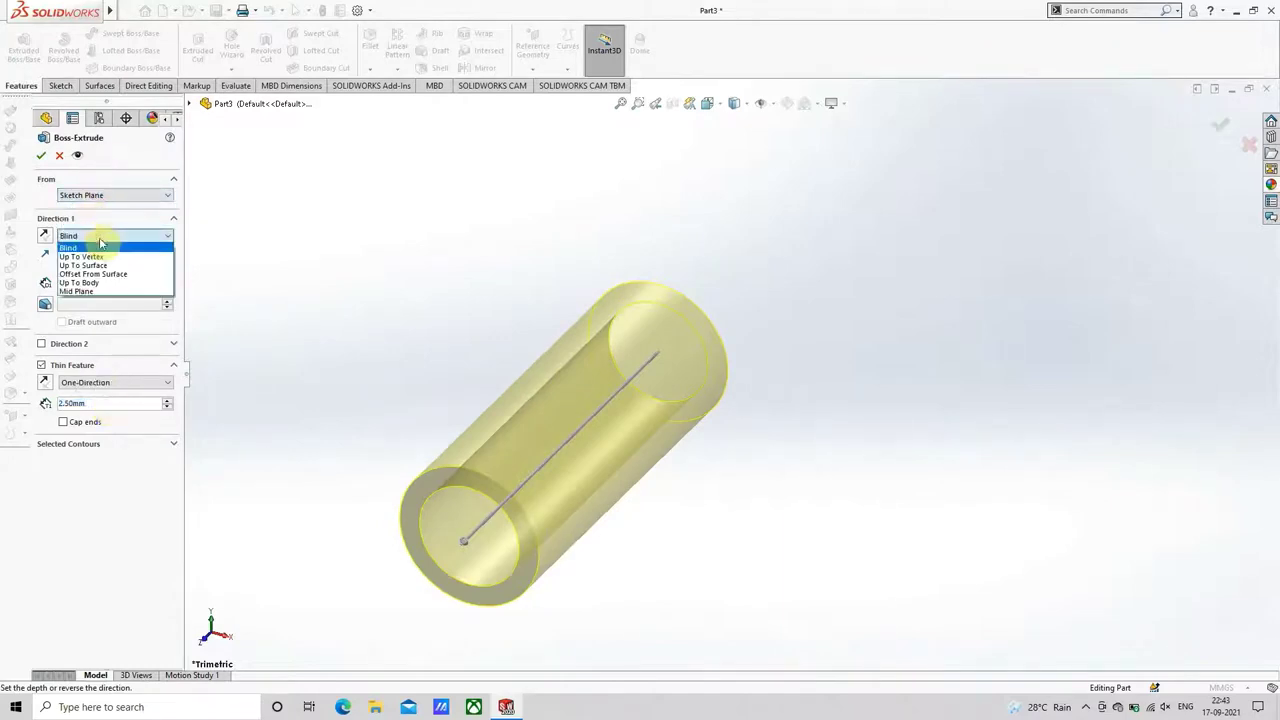
click(99, 289)
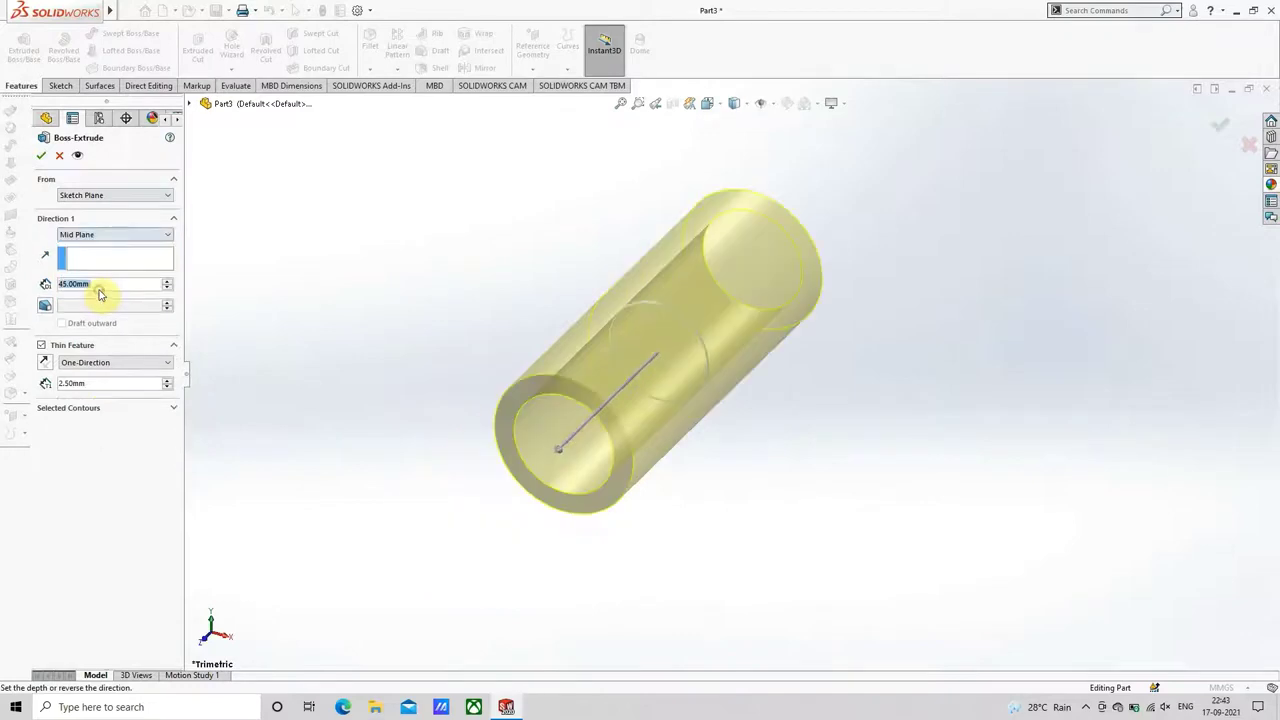
click(42, 157)
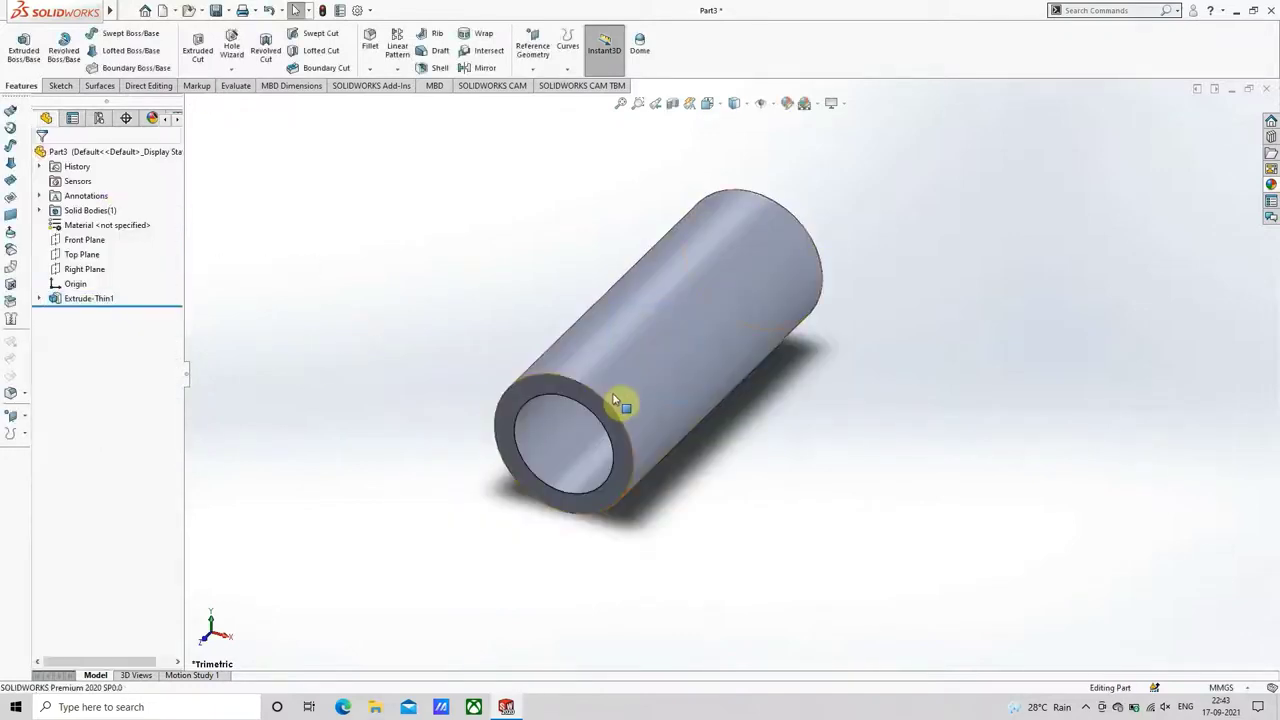
scroll(620, 400, up, 2)
mouse_move(615, 400)
middle_down()
mouse_move(634, 286)
mouse_move(594, 294)
mouse_move(563, 349)
mouse_move(589, 388)
middle_up()
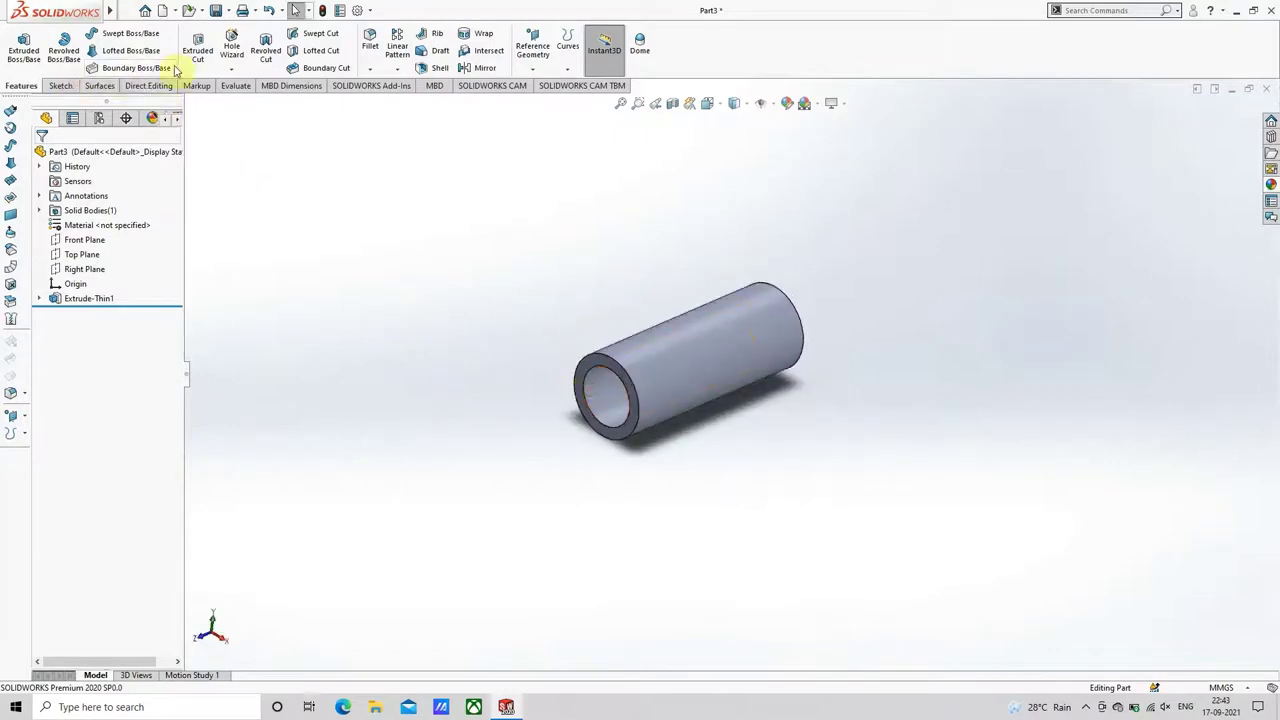
click(370, 68)
click(393, 102)
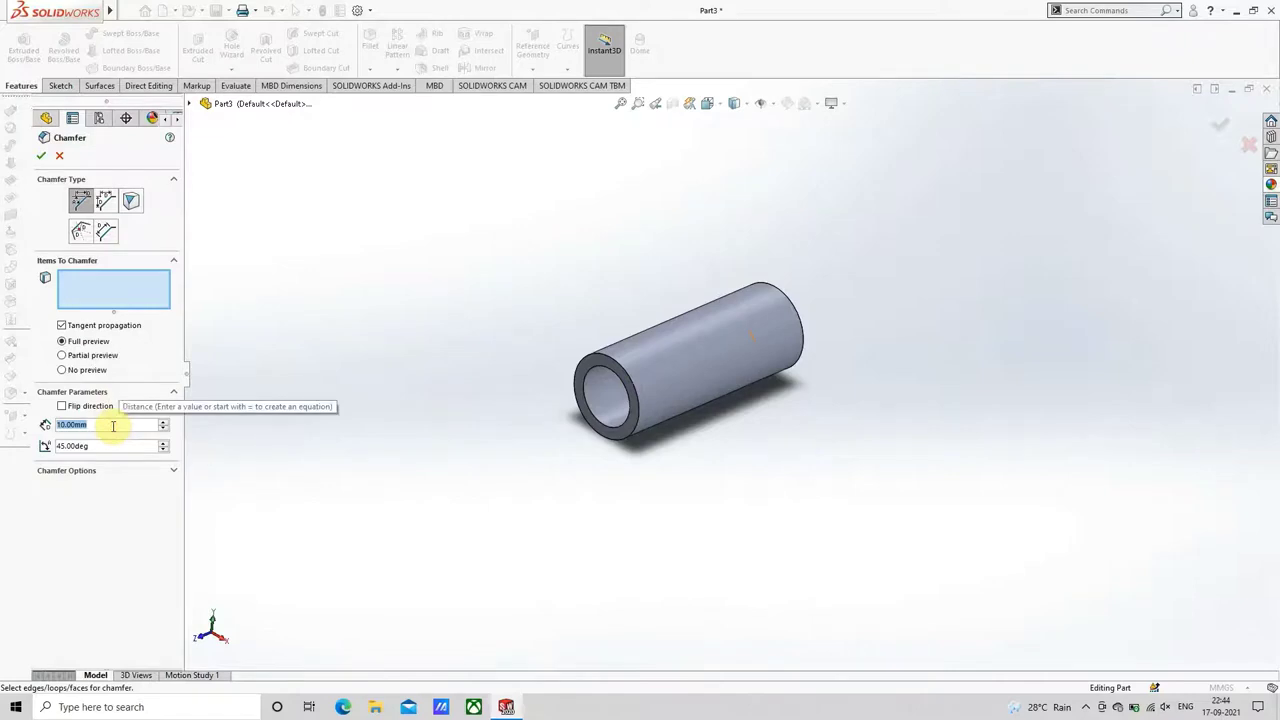
text(0.5)
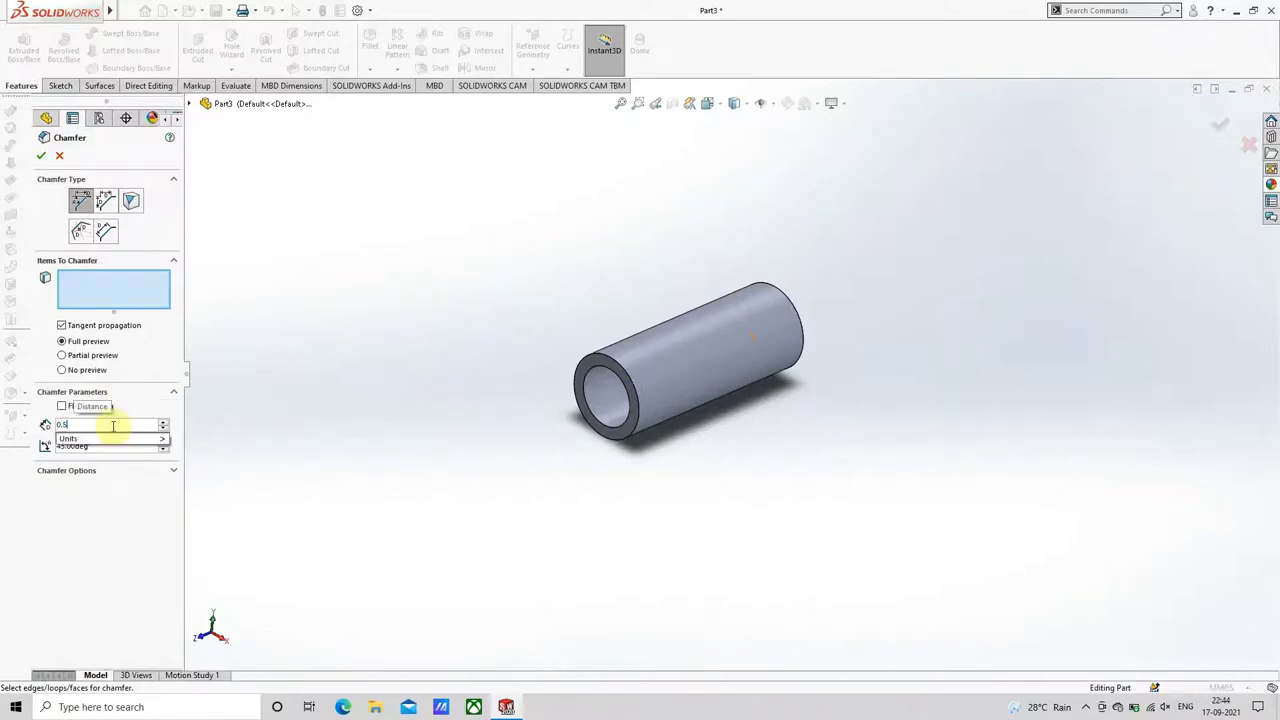
key(Return)
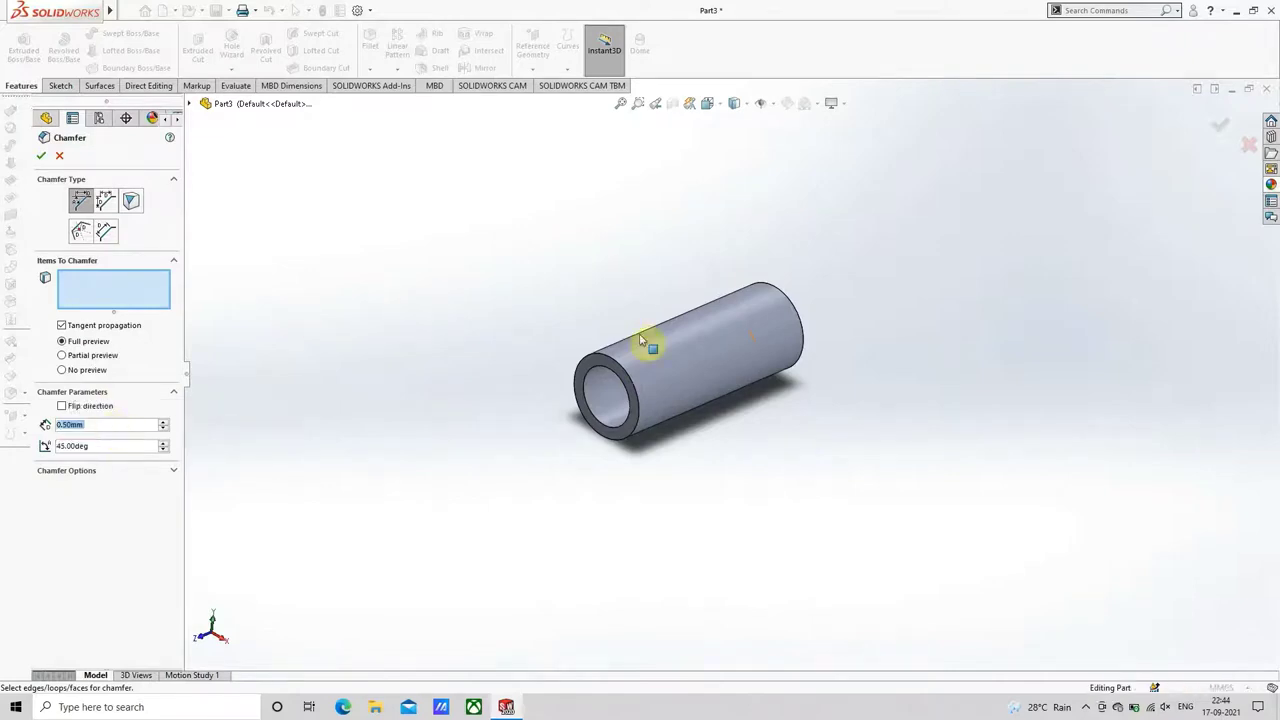
click(632, 390)
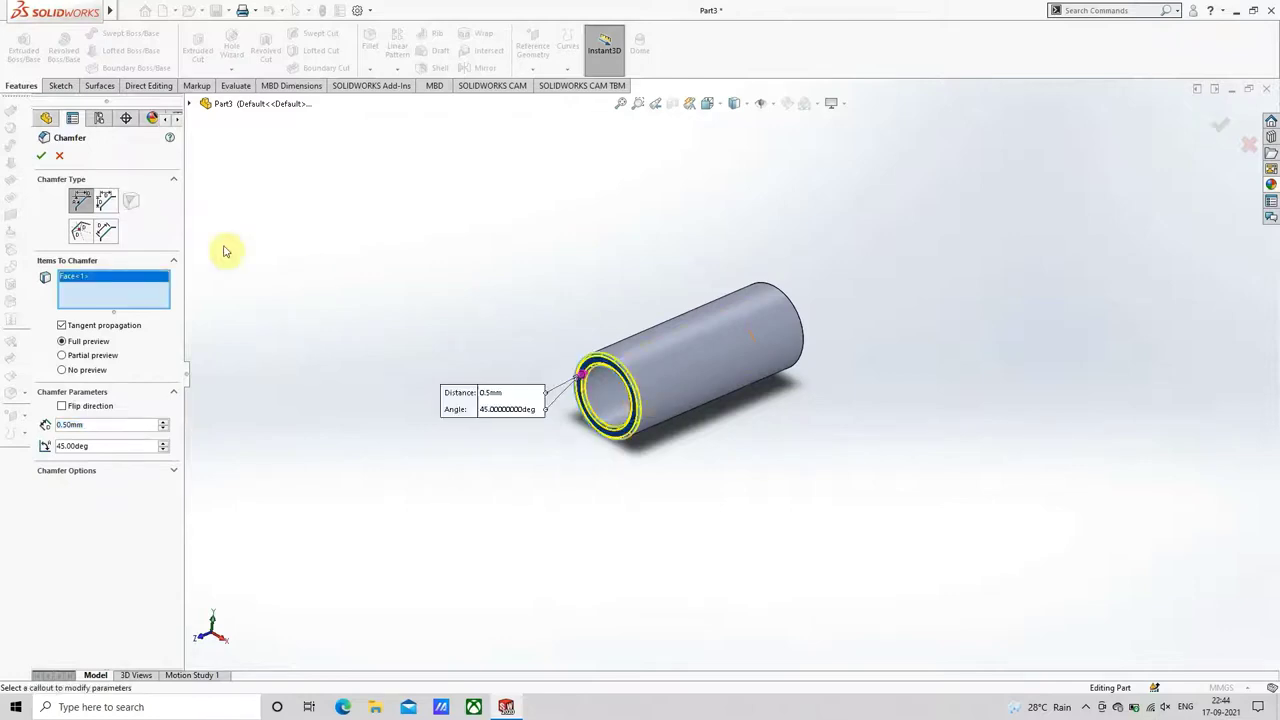
click(60, 156)
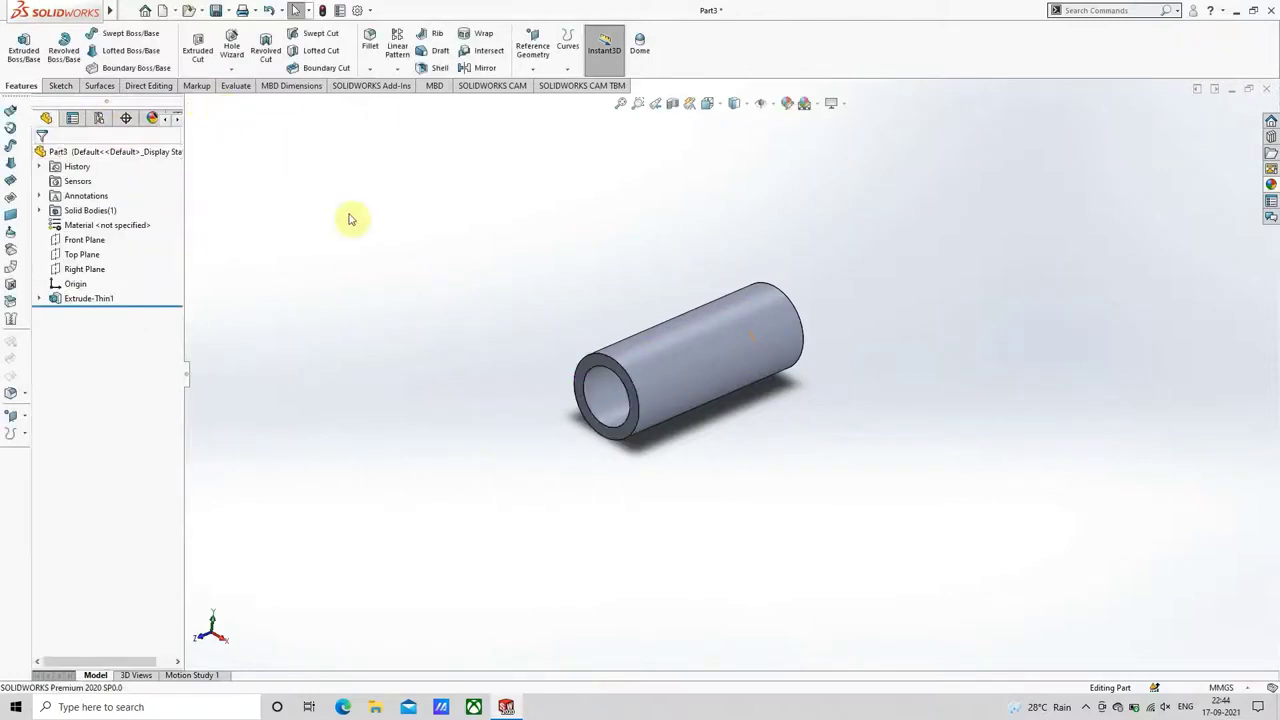
Start a Chamfer with a 0.5 mm distance
click(370, 68)
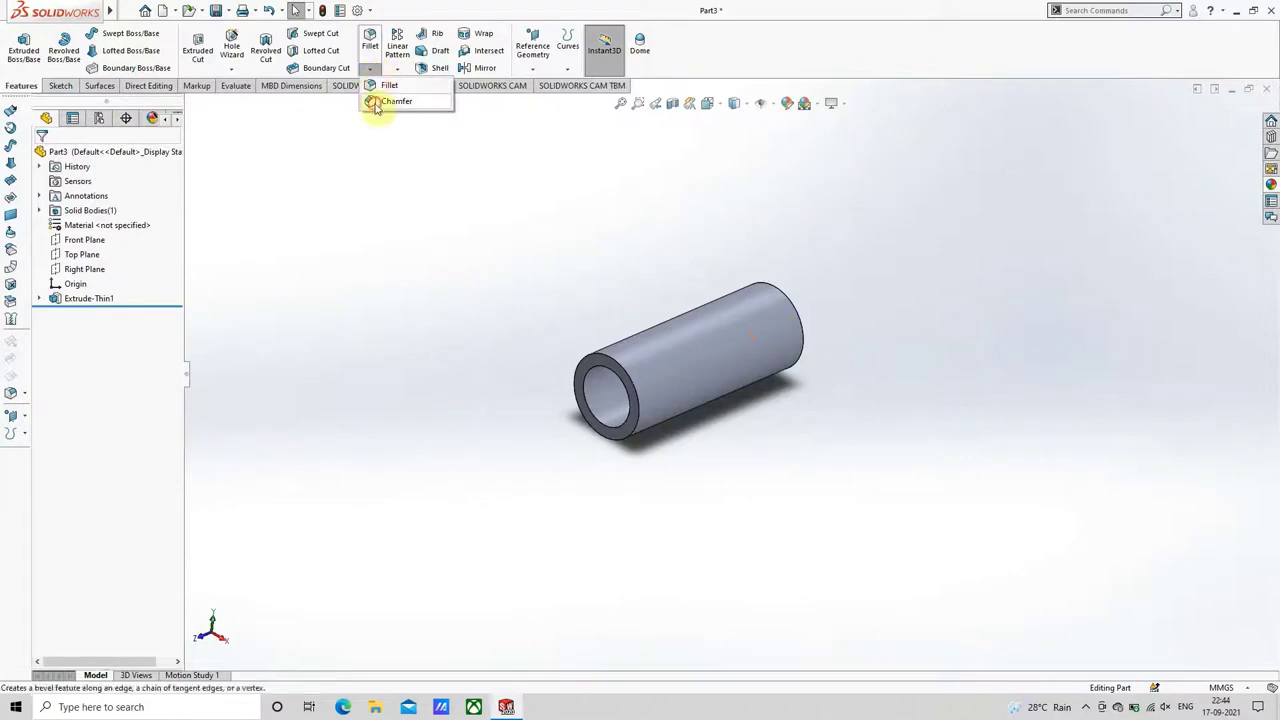
click(375, 100)
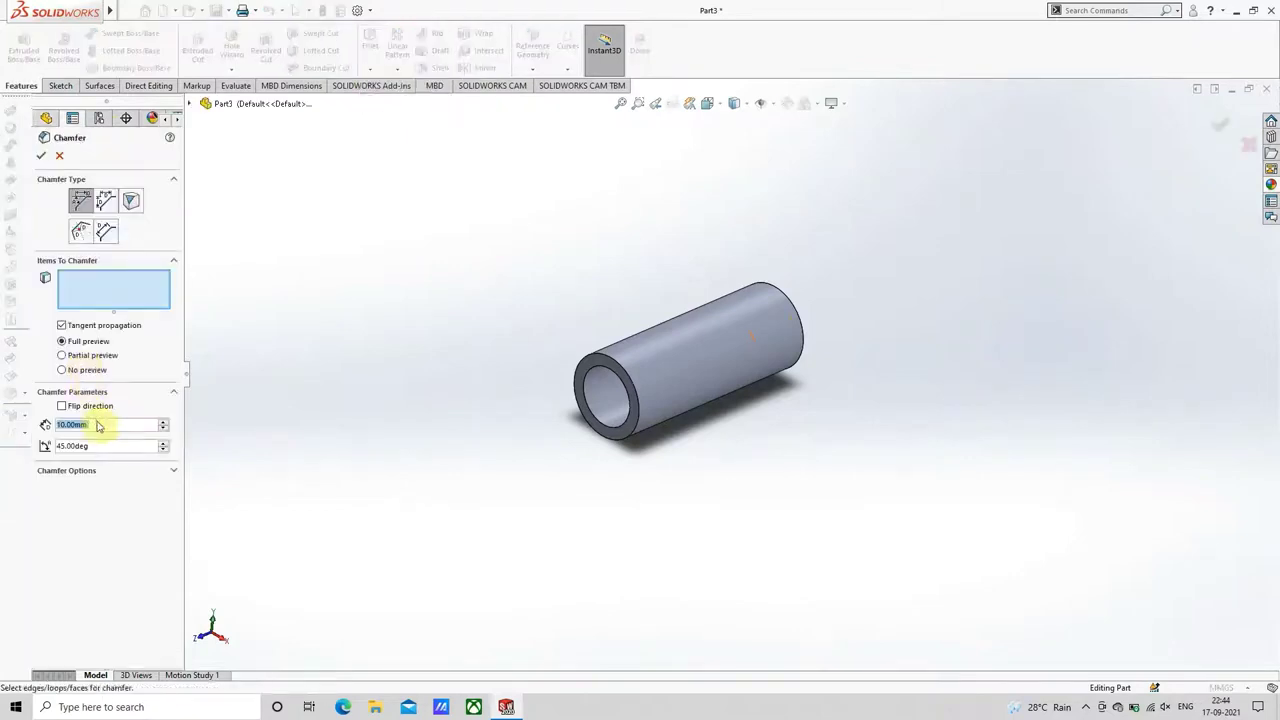
text(0)
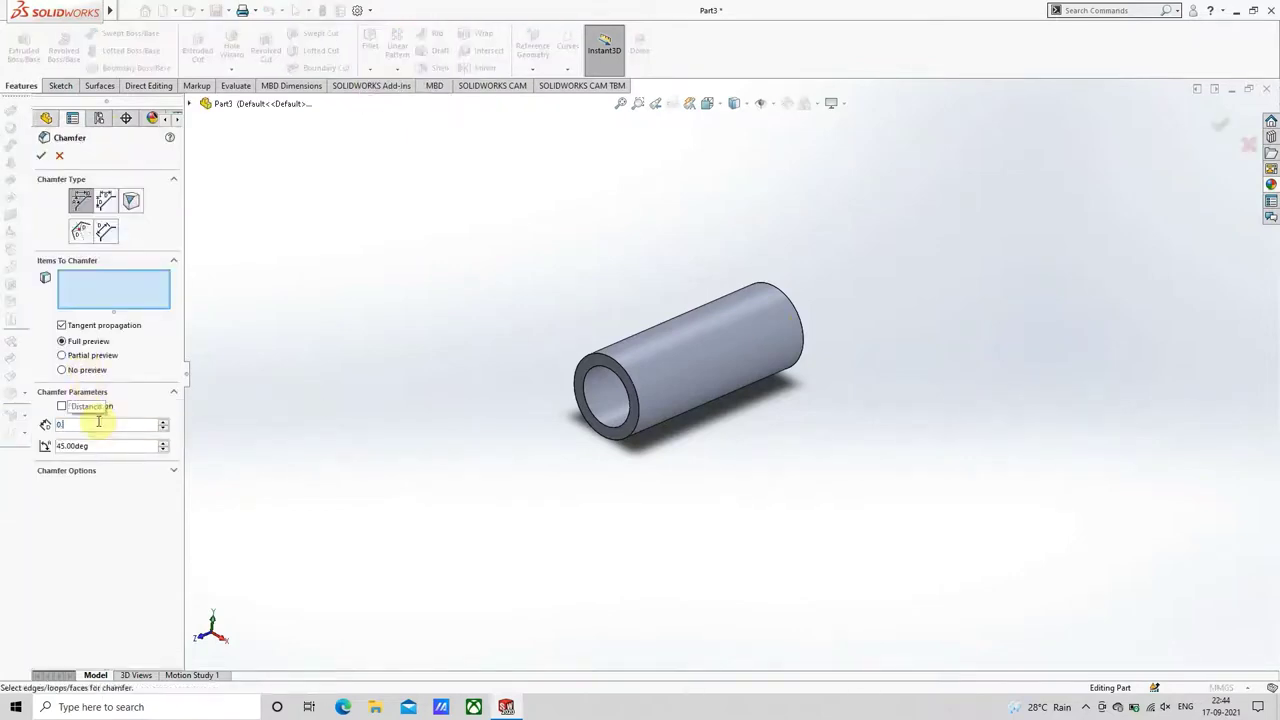
text(.5)
key(Return)
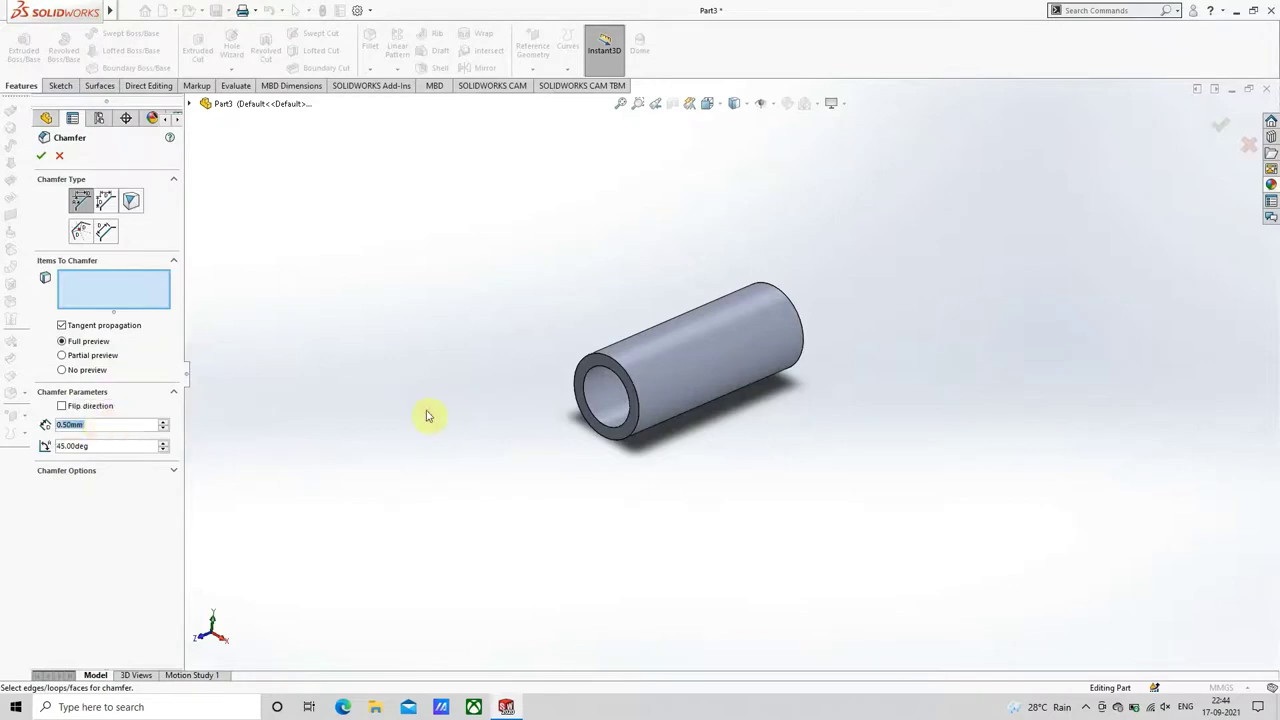
scroll(566, 440, down, 4)
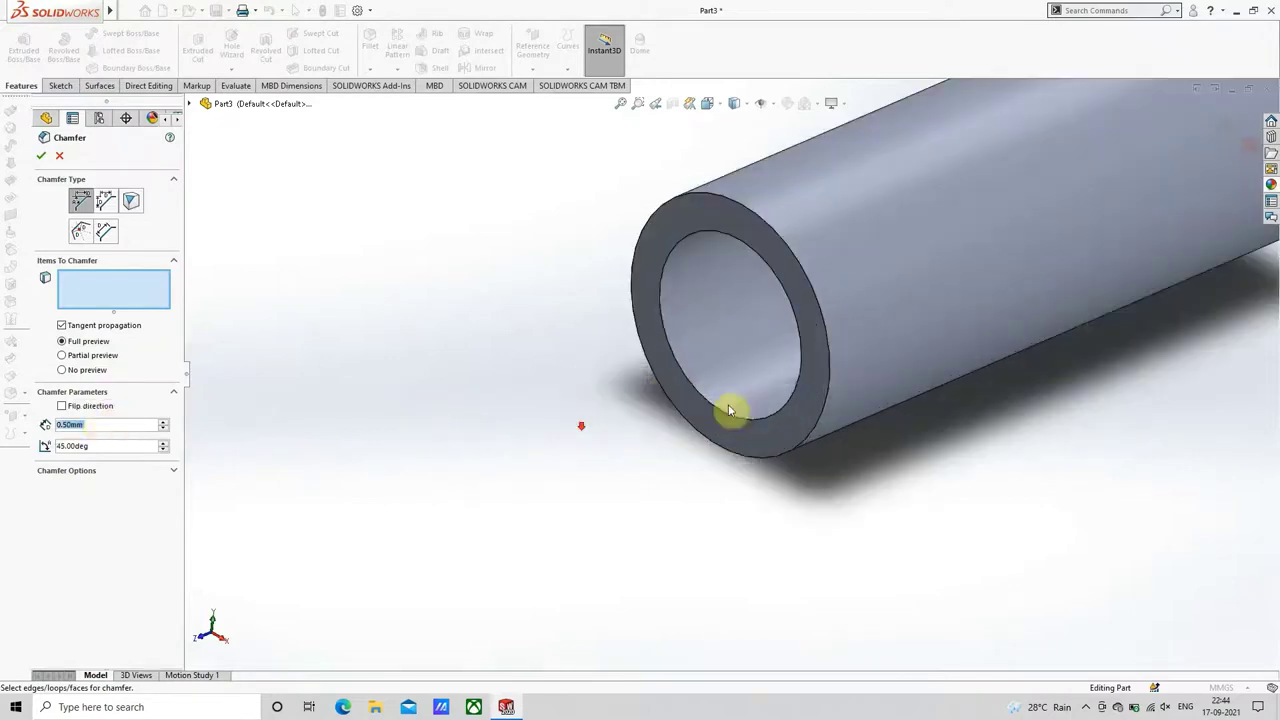
Chamfer the outer edge at both tube ends, creating Chamfer1
click(830, 367)
scroll(933, 305, up, 3)
scroll(933, 305, down, 3)
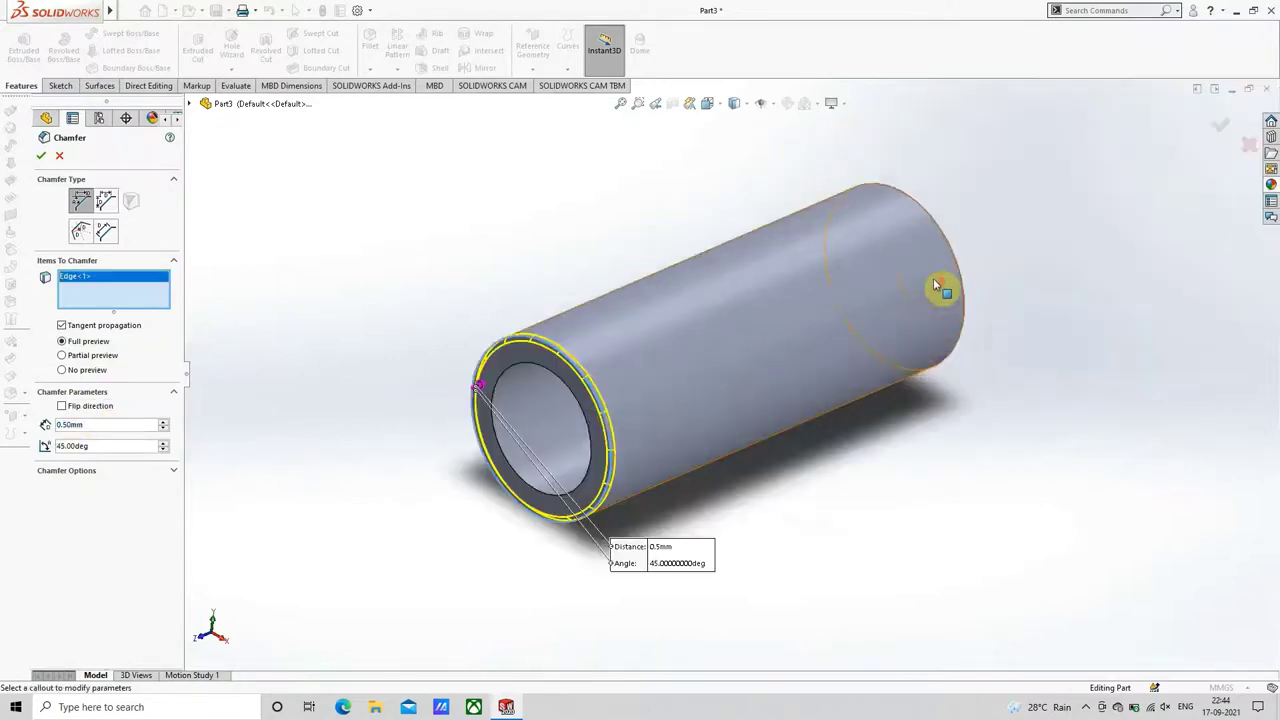
middle_drag(903, 294, 903, 334)
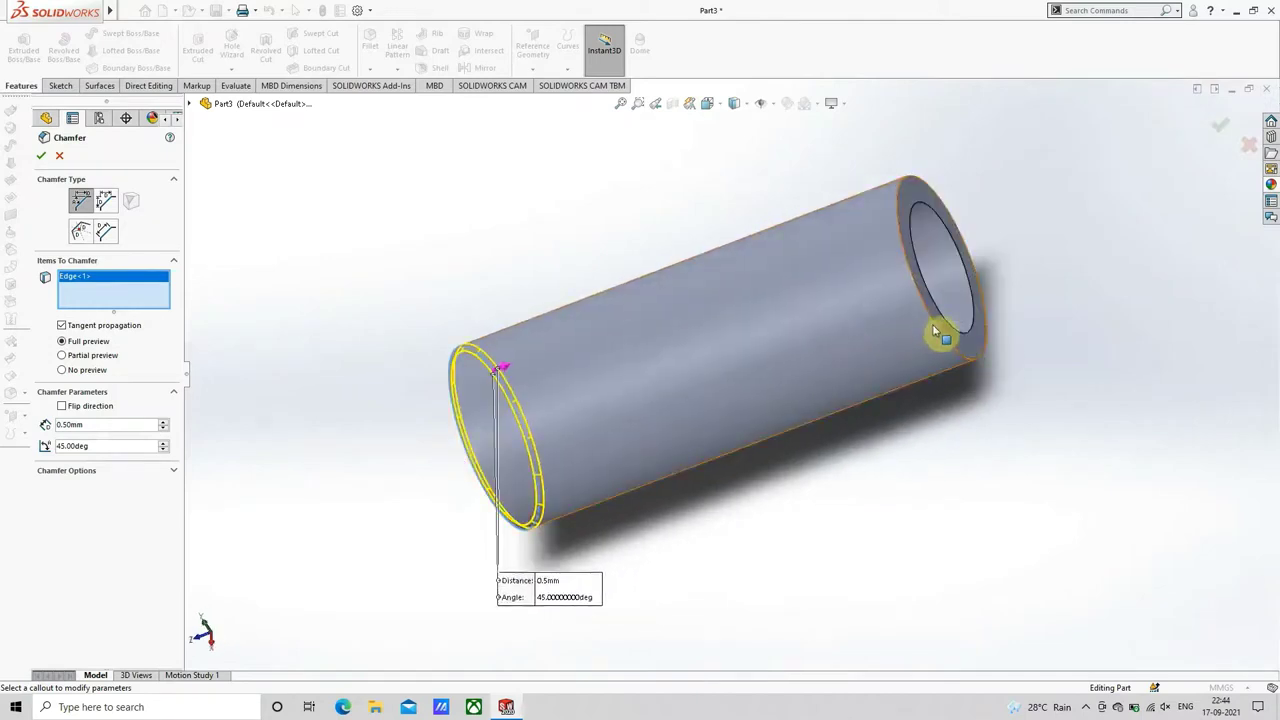
click(934, 332)
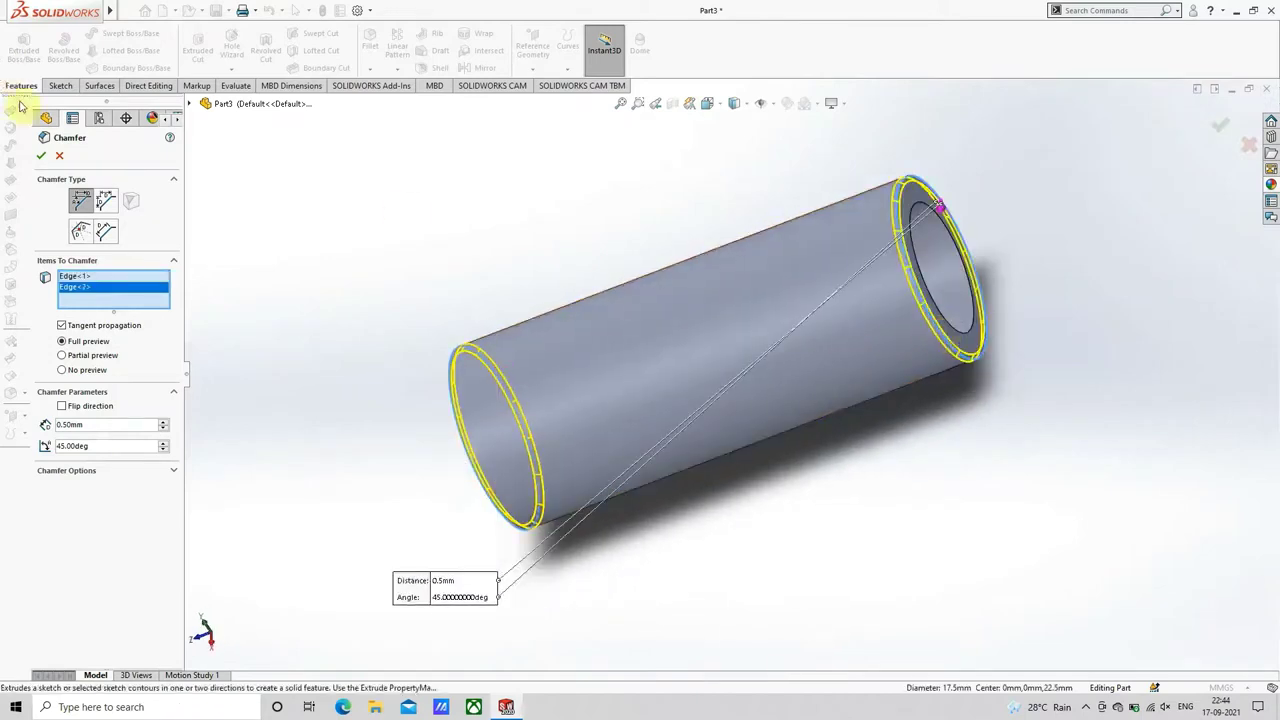
click(41, 156)
scroll(638, 291, up, 2)
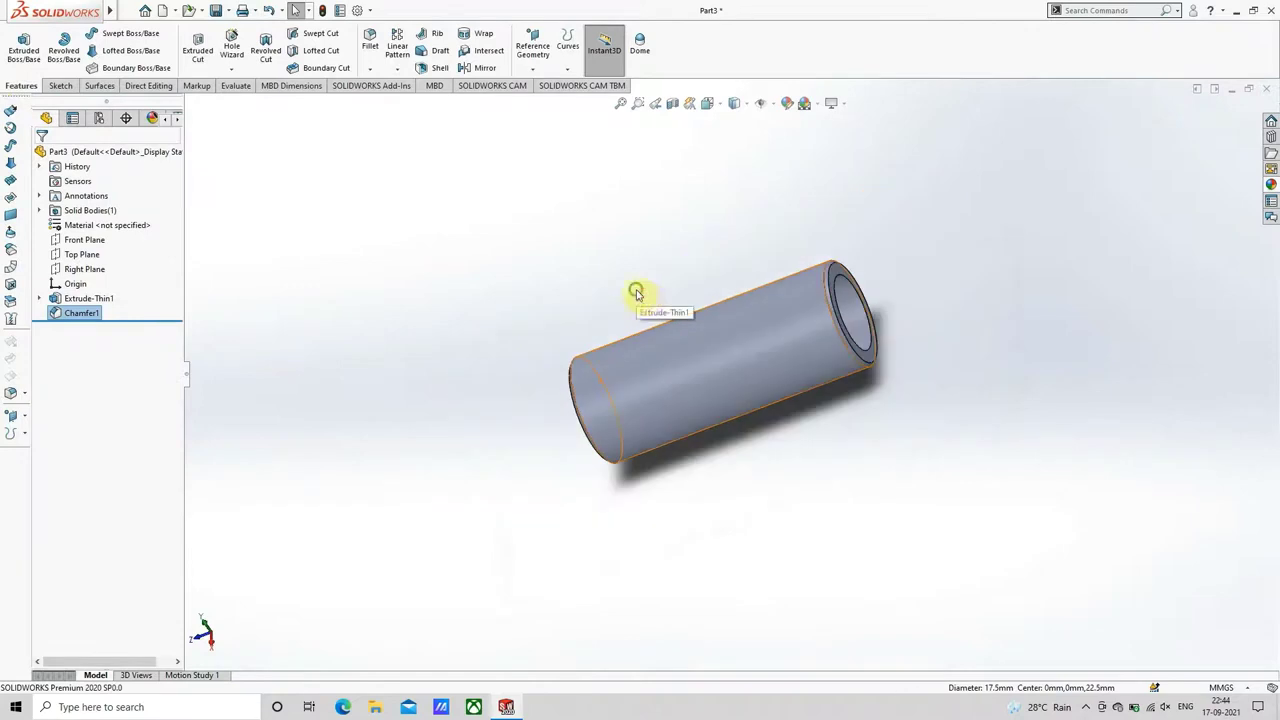
mouse_move(640, 291)
middle_down()
mouse_move(866, 213)
mouse_move(689, 363)
mouse_move(771, 463)
mouse_move(449, 466)
mouse_move(410, 515)
middle_up()
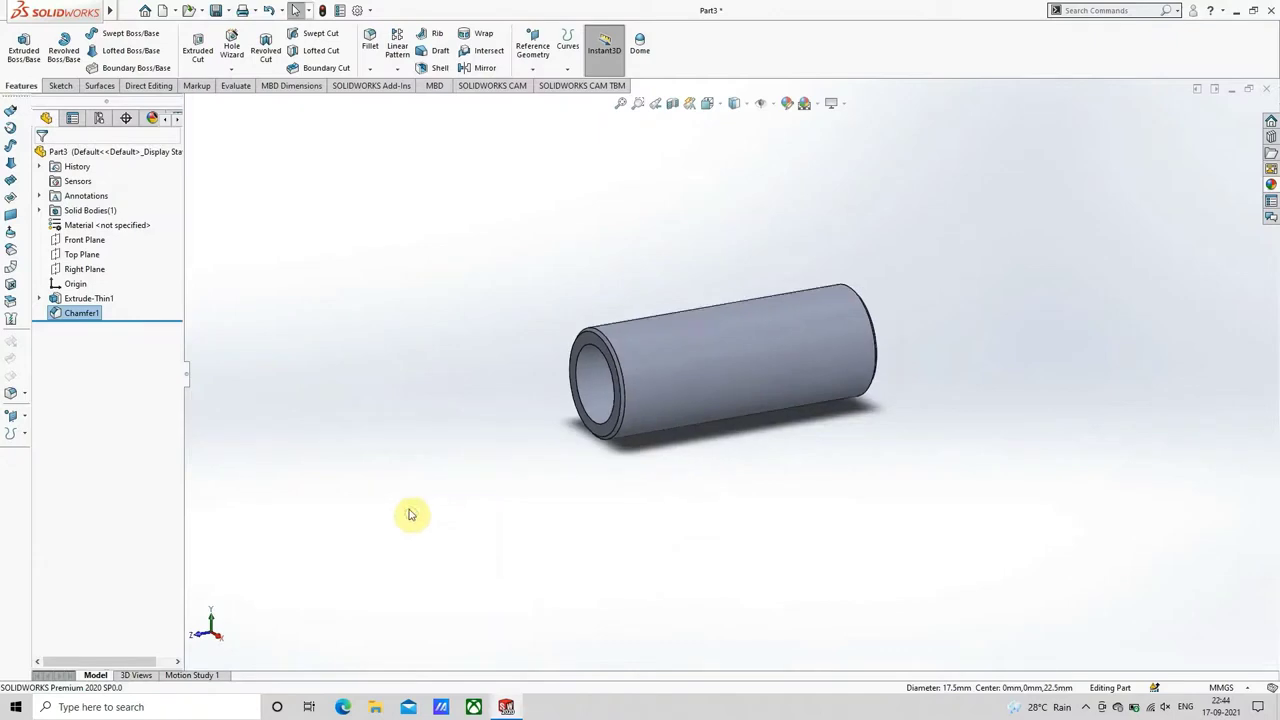
Save the part as 'Piston Pin' in the NISSAN GTR35 folder
key(ctrl+s)
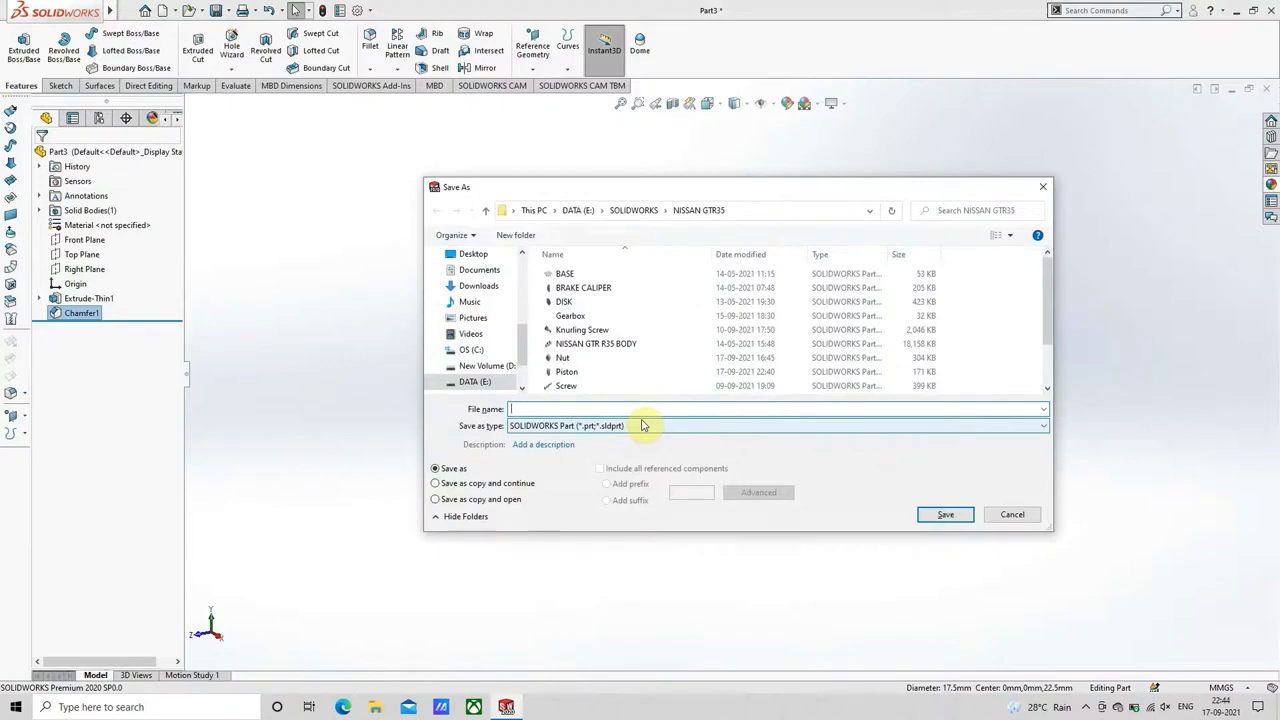
text(P)
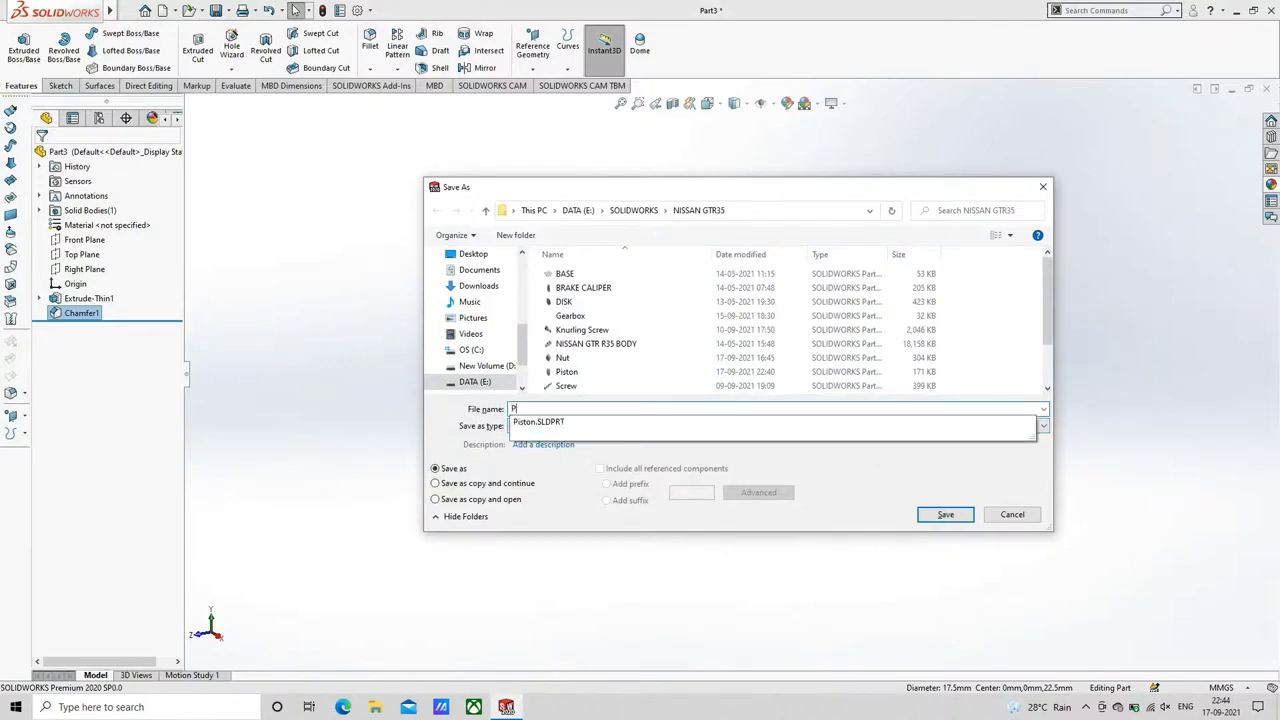
text(iston )
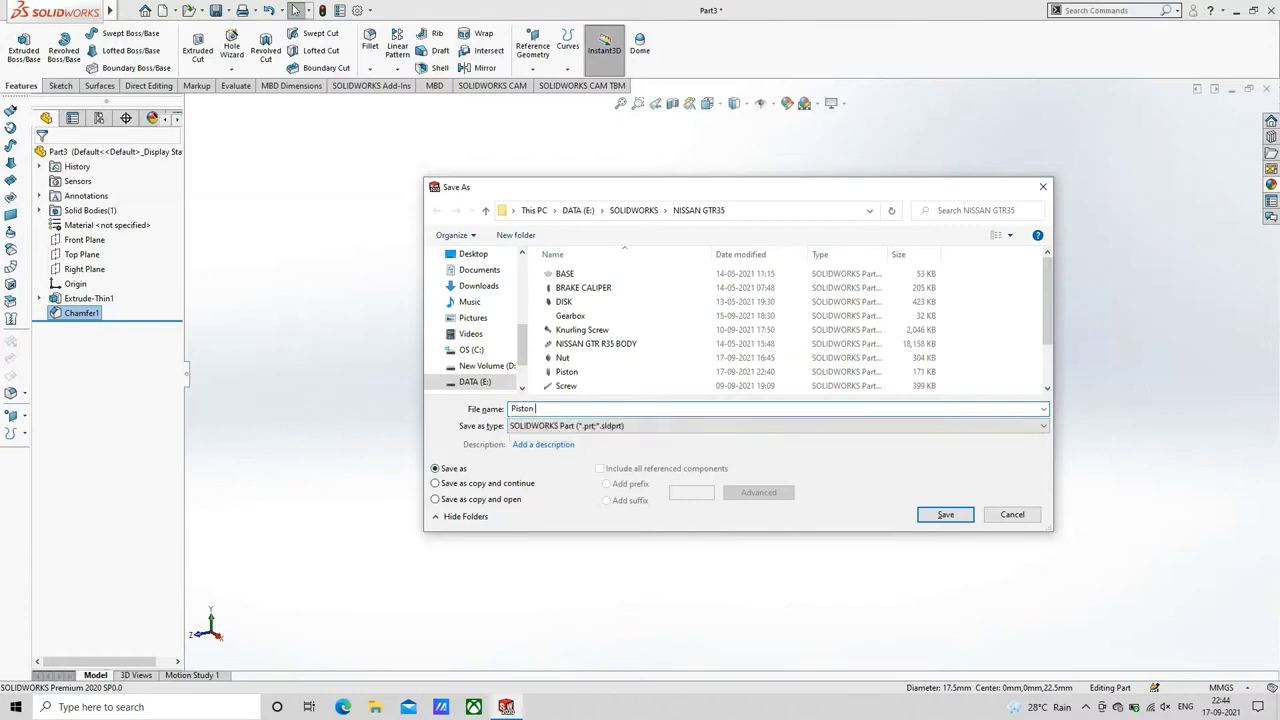
text(Pin)
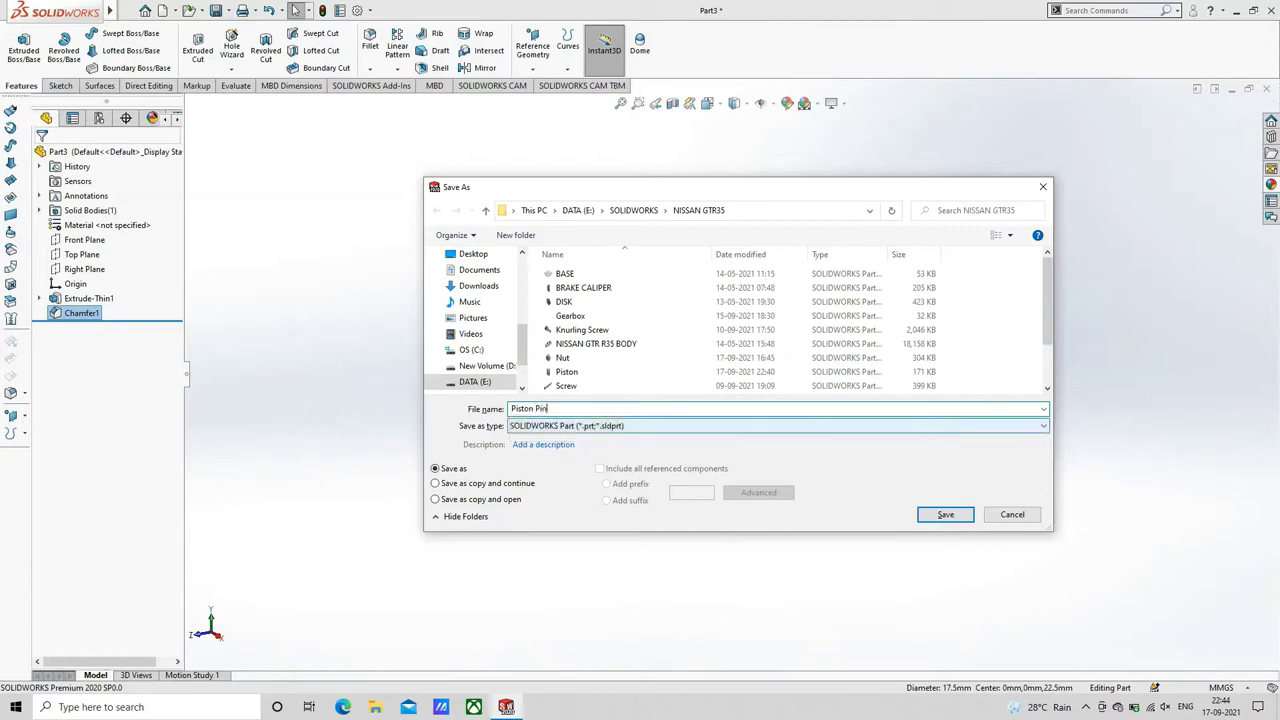
click(932, 515)
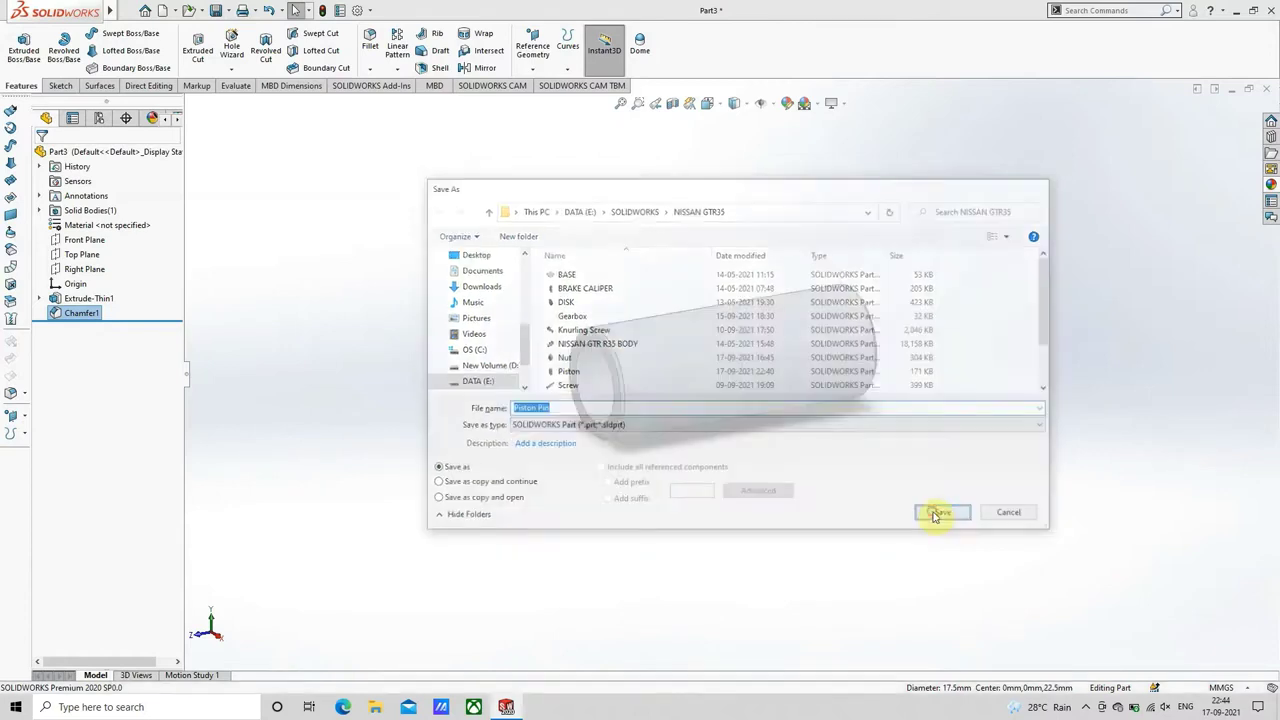
click(893, 474)
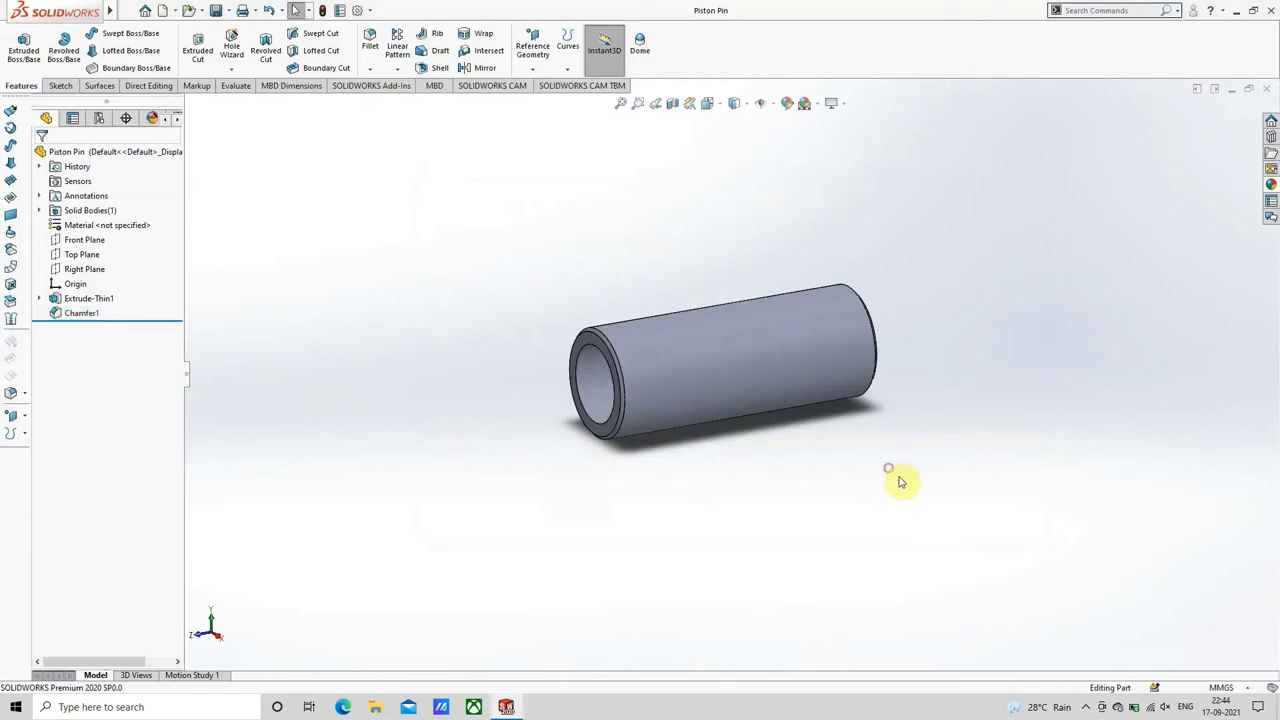